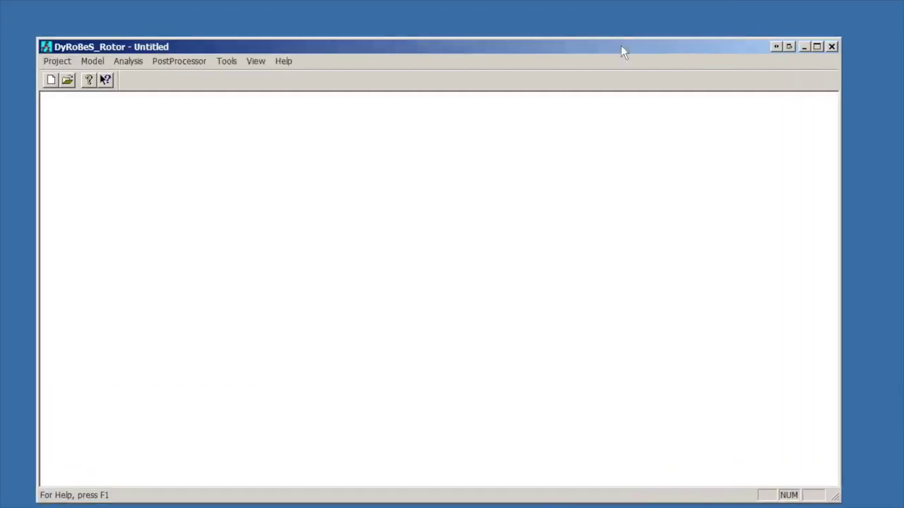
# - Nudge the program window up and display the recently used rotor project files
pyautogui.moveTo(621, 46); pyautogui.dragTo(639, 27)
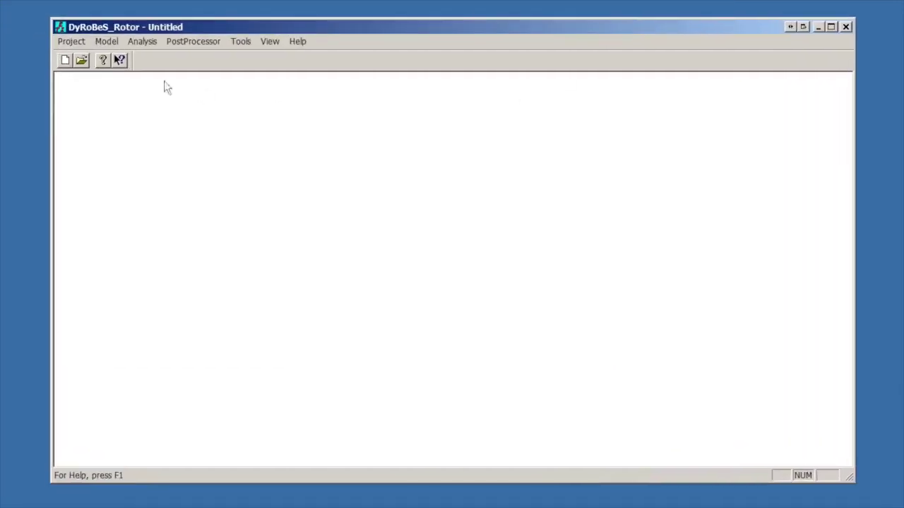
pyautogui.click(70, 42)
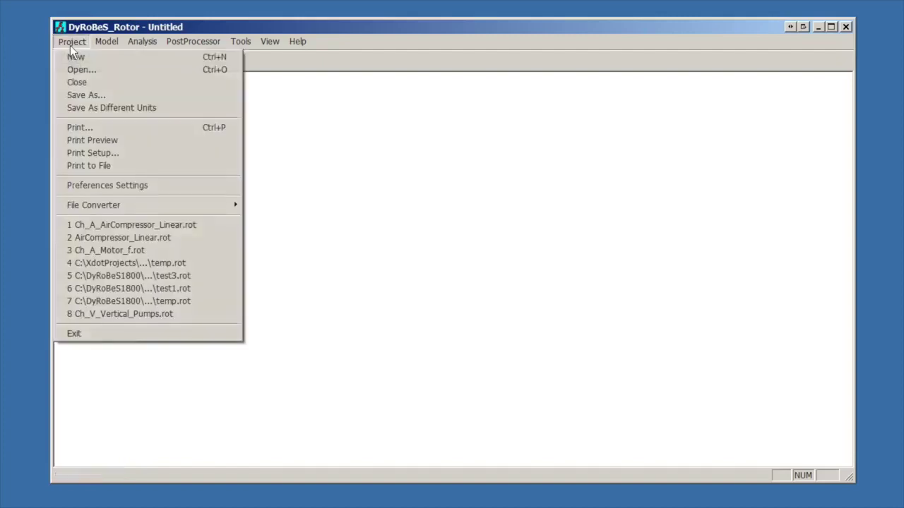
# - Load recent file Ch_A_AirCompressor_Linear.rot and bring up its Rotor Bearing System Data editor
pyautogui.click(129, 229)
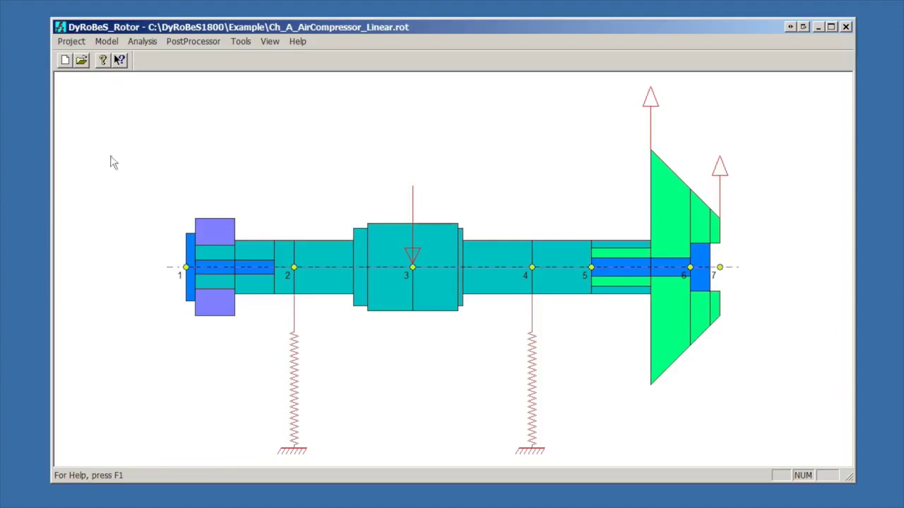
pyautogui.click(107, 44)
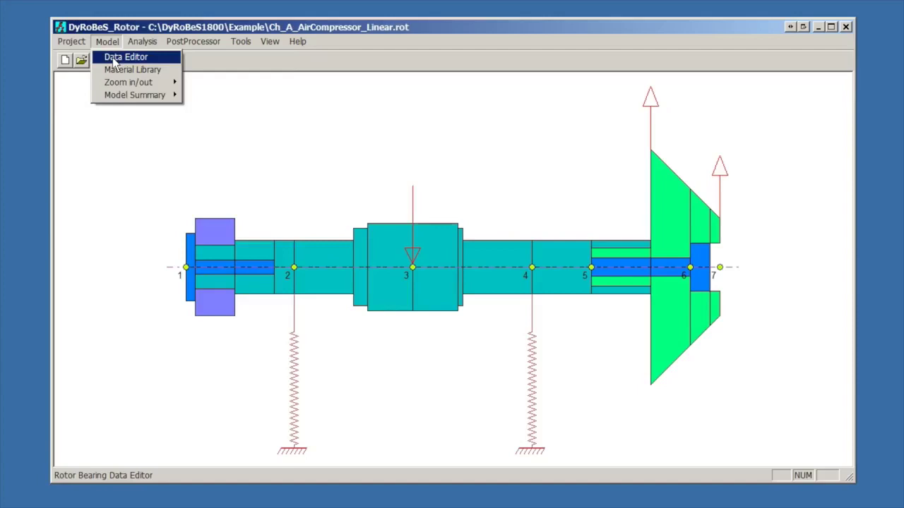
pyautogui.click(113, 61)
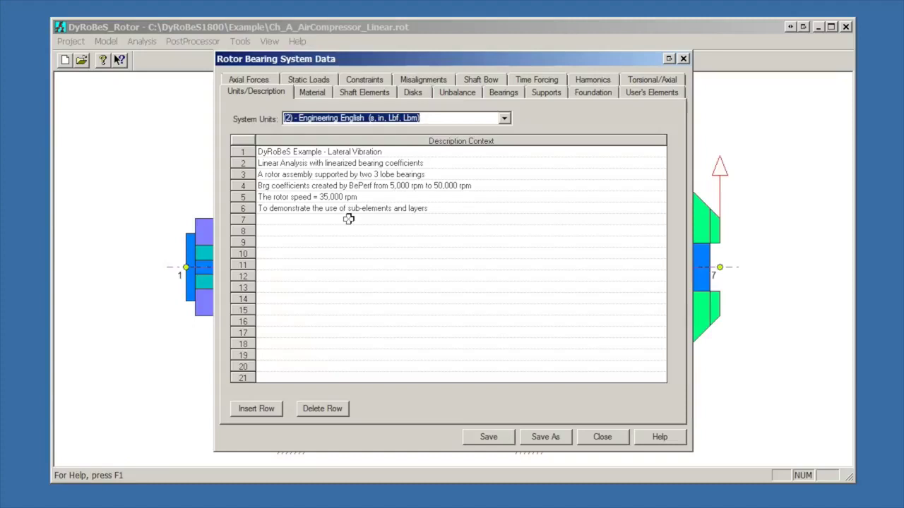
# - Inspect the System Units choices, leaving the units at Engineering English
pyautogui.click(505, 118)
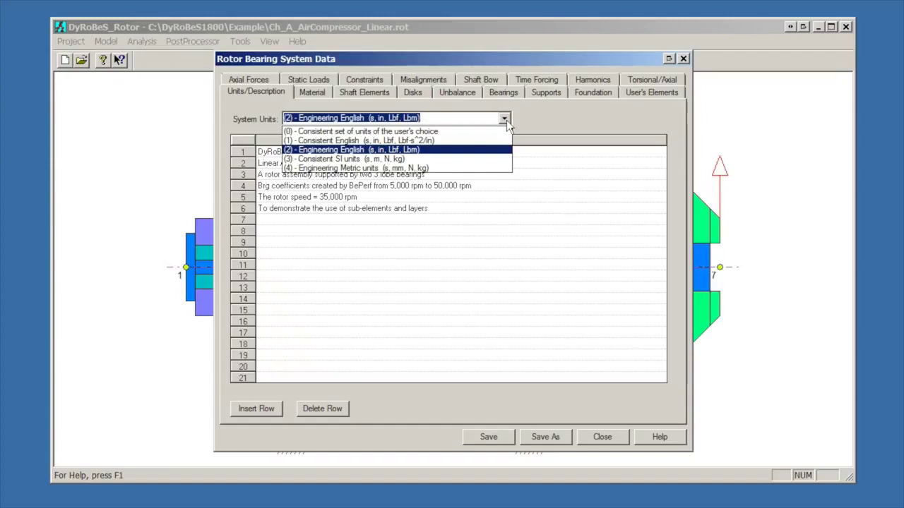
pyautogui.click(319, 91)
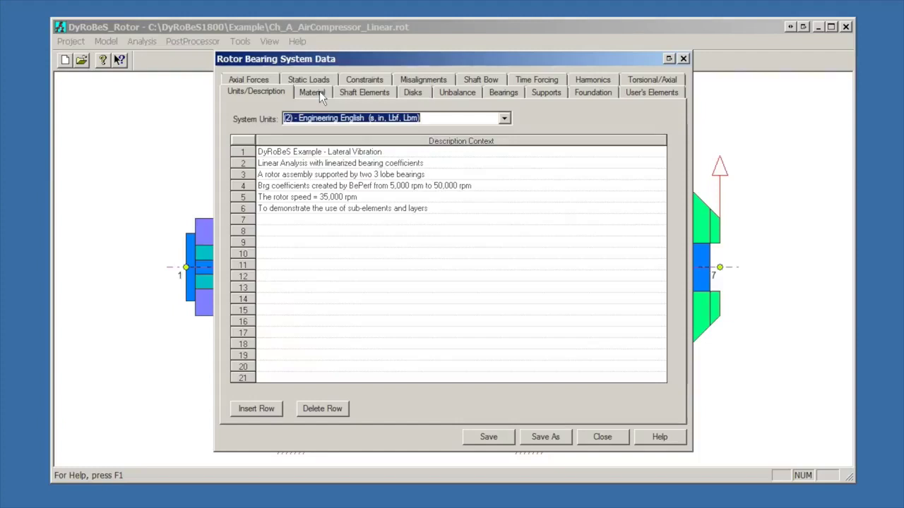
# - Review the Material and Shaft Elements tables, then view the 0.1 oz-in impeller unbalances
pyautogui.click(319, 91)
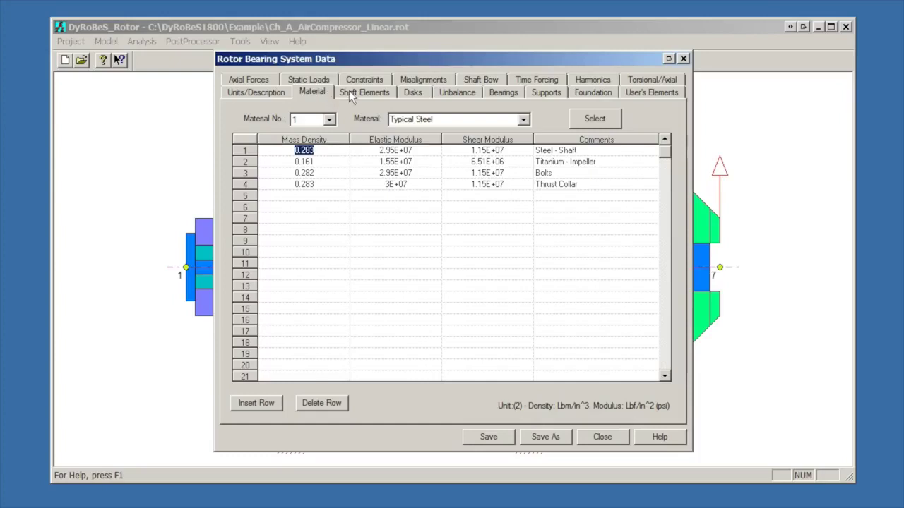
pyautogui.click(349, 98)
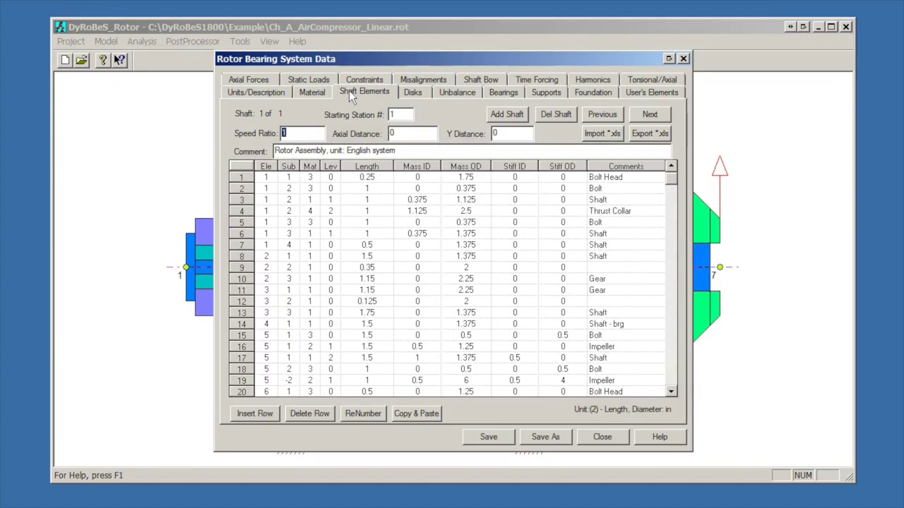
pyautogui.moveTo(389, 60)
pyautogui.mouseDown()
pyautogui.moveTo(237, 60)
pyautogui.moveTo(447, 49)
pyautogui.moveTo(491, 62)
pyautogui.moveTo(483, 62)
pyautogui.mouseUp()
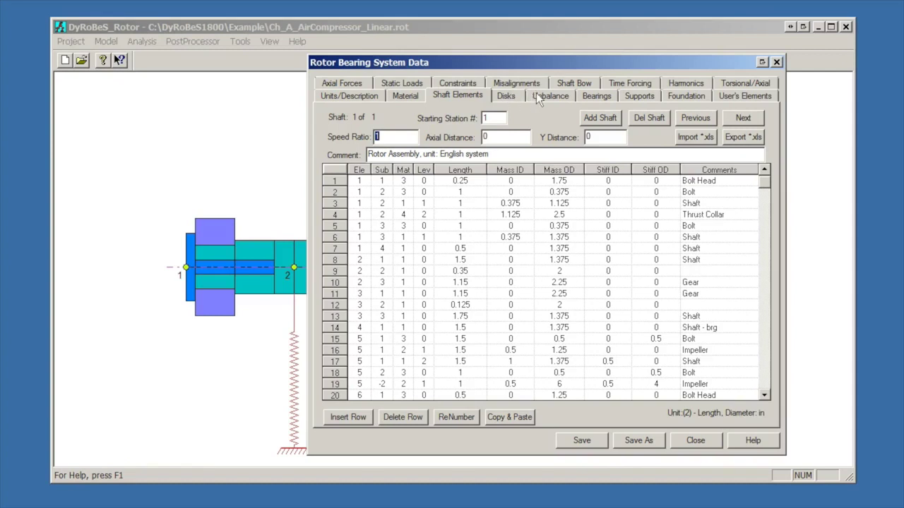
pyautogui.moveTo(553, 64); pyautogui.dragTo(319, 50)
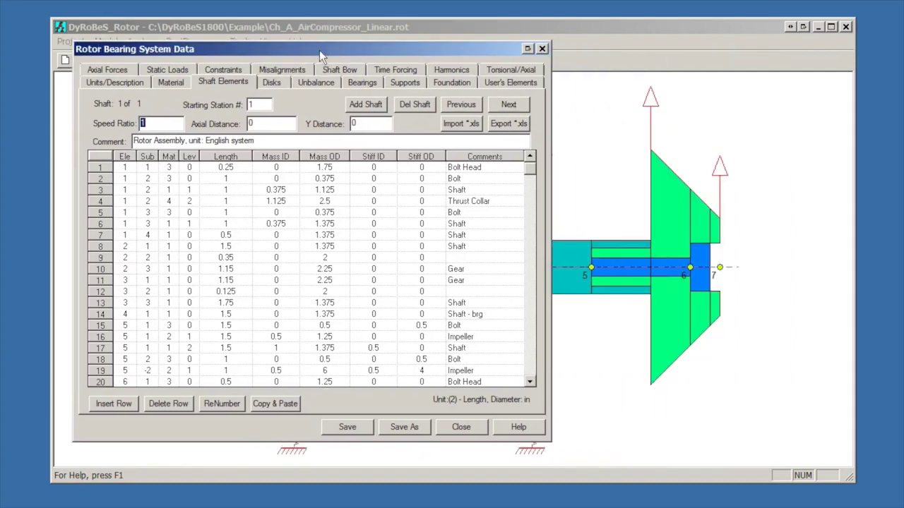
pyautogui.click(329, 84)
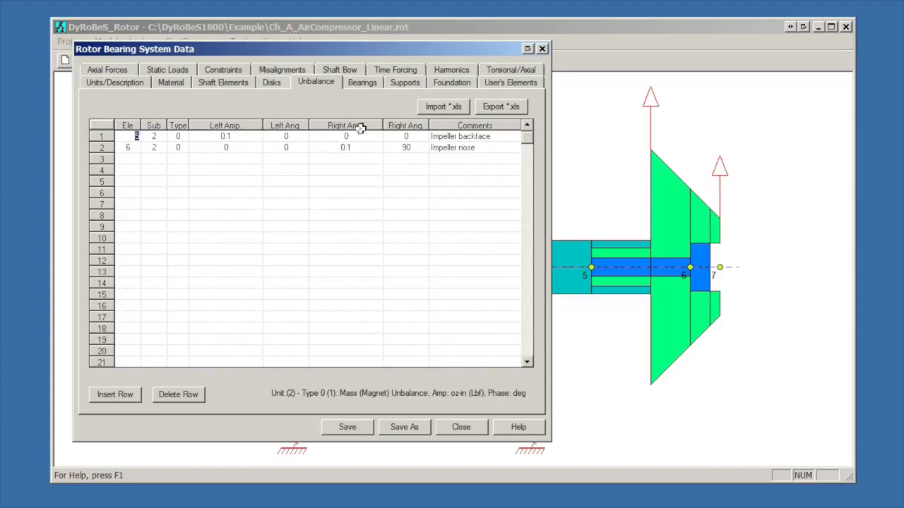
# - Check the collar-end bearing's coefficient file in the Bearings data without choosing a new file
pyautogui.click(362, 82)
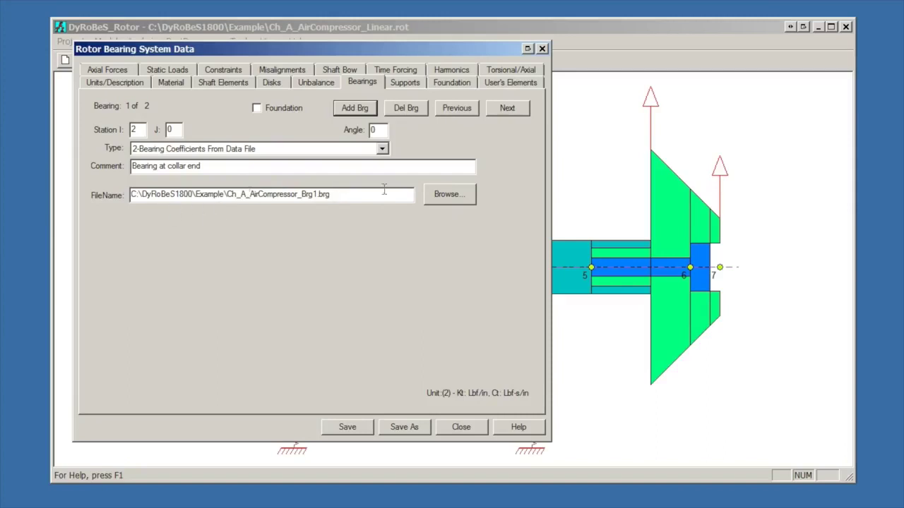
pyautogui.click(453, 199)
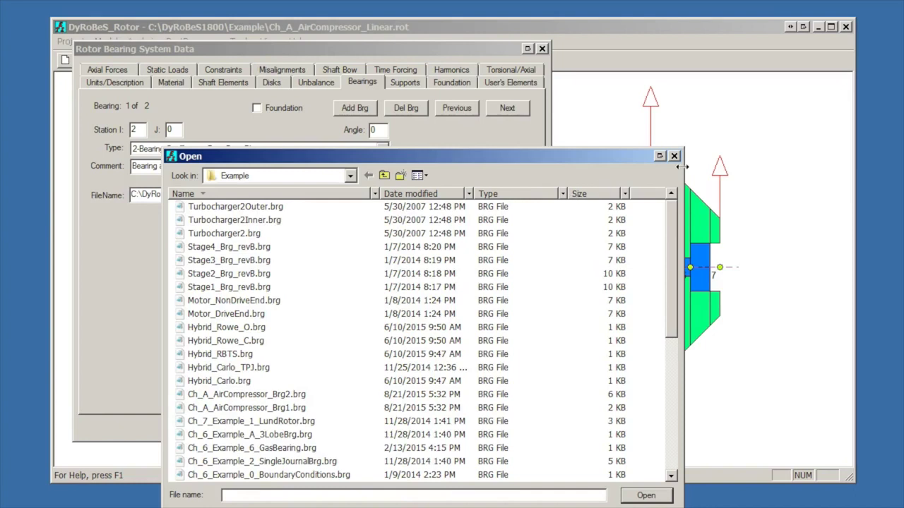
pyautogui.click(677, 157)
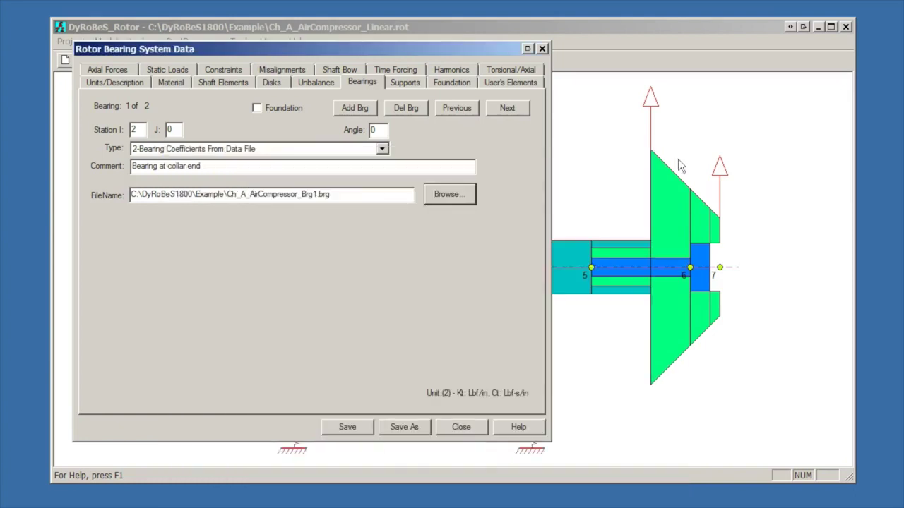
# - Close the system data editor, answer the save prompt, and minimize DyRoBeS_Rotor
pyautogui.moveTo(439, 54); pyautogui.dragTo(517, 56)
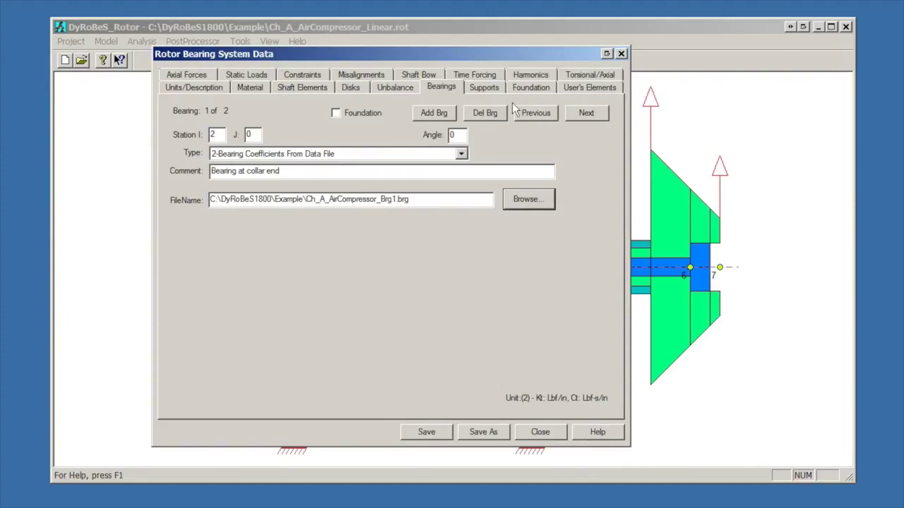
pyautogui.click(538, 436)
pyautogui.click(426, 288)
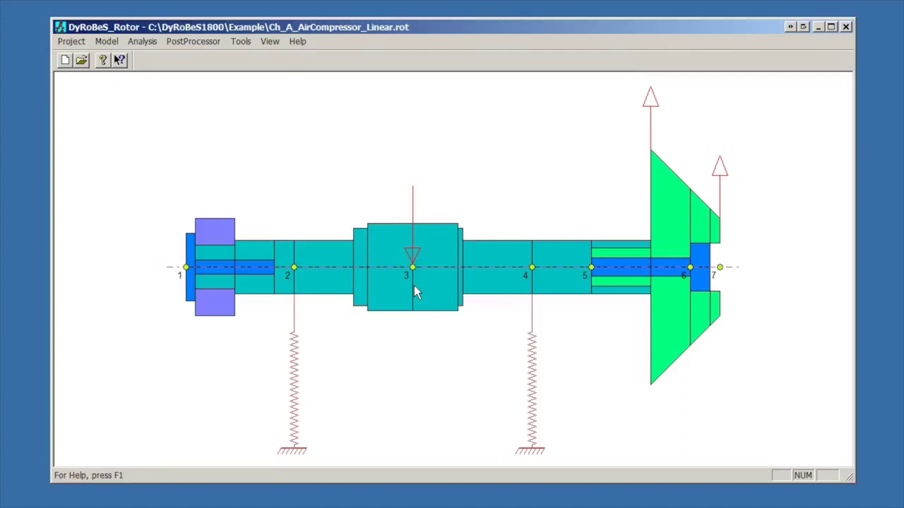
pyautogui.click(817, 27)
# - Launch DyRoBeS_BePerf and open the fixed-lobe bearing file Ch_A_AirCompressor_Brg1.LDI
pyautogui.click(460, 216)
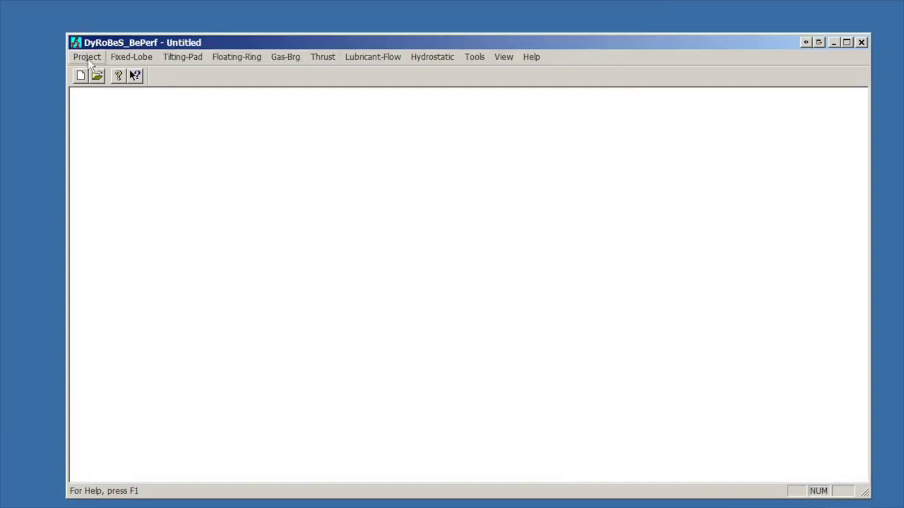
pyautogui.click(87, 58)
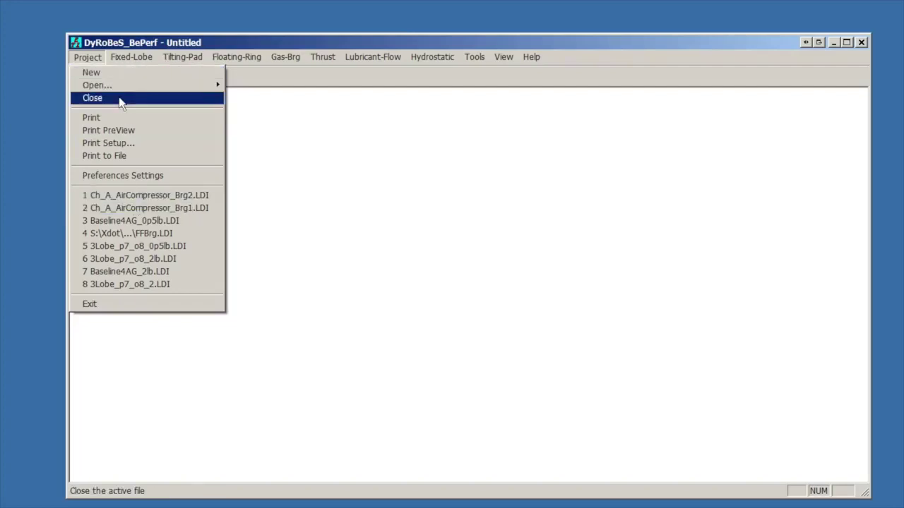
pyautogui.moveTo(125, 89)
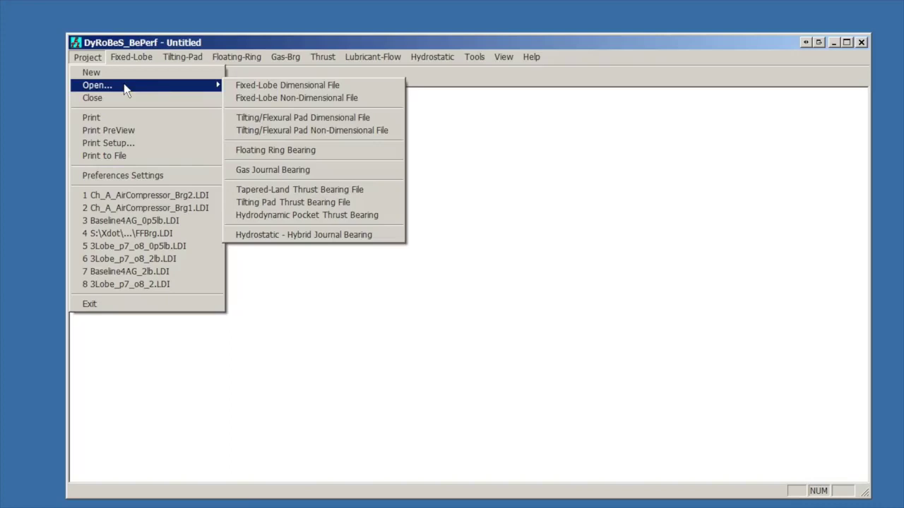
pyautogui.click(306, 89)
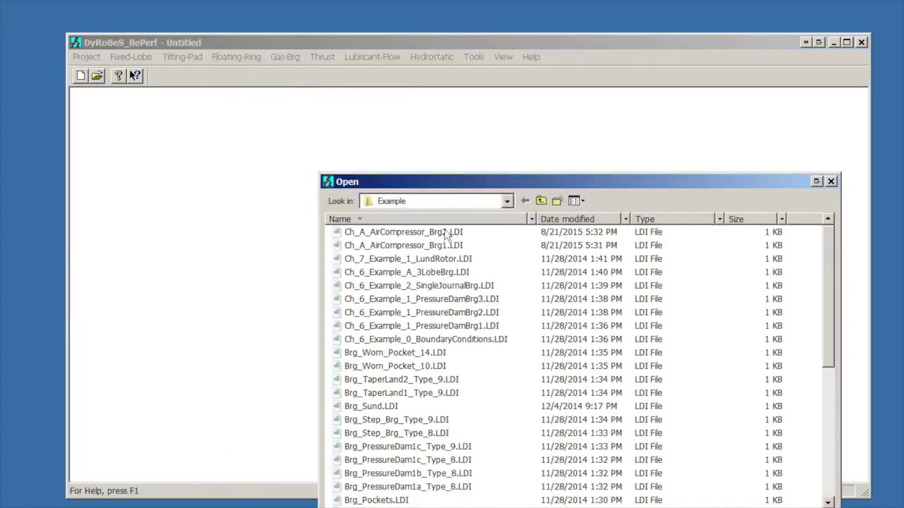
pyautogui.doubleClick(449, 250)
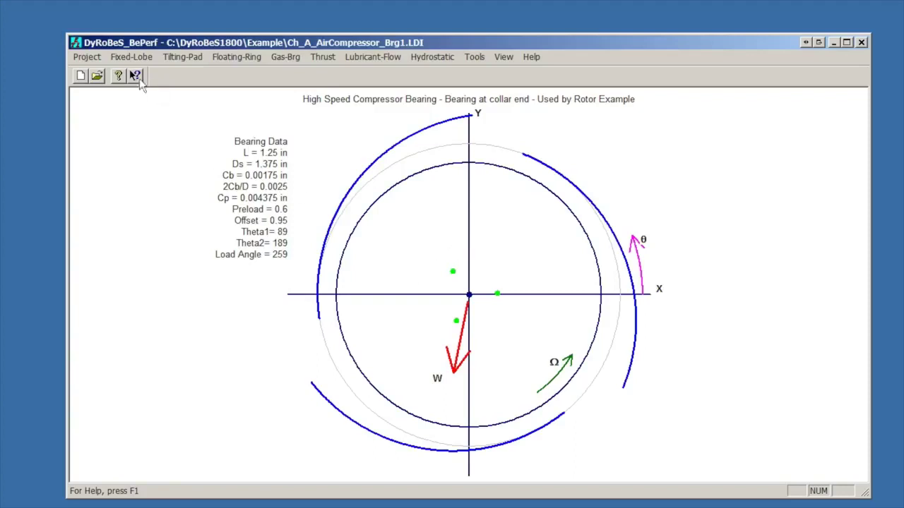
pyautogui.click(134, 57)
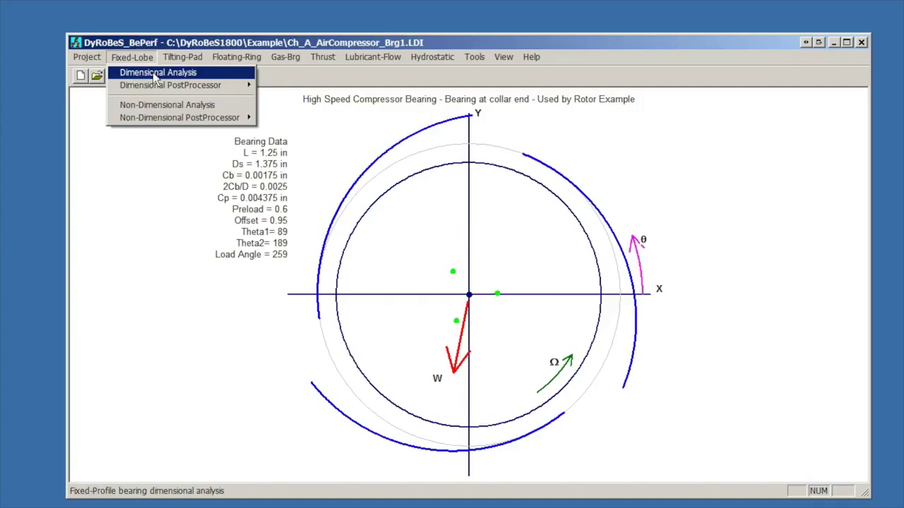
# - Run the Brg1 three-lobe dimensional analysis, then close its text results and settings dialog
pyautogui.click(155, 74)
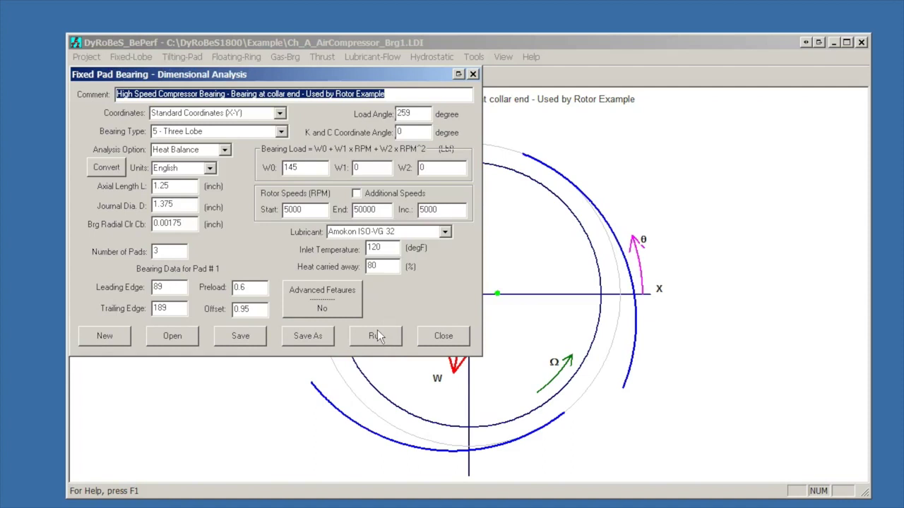
pyautogui.click(377, 330)
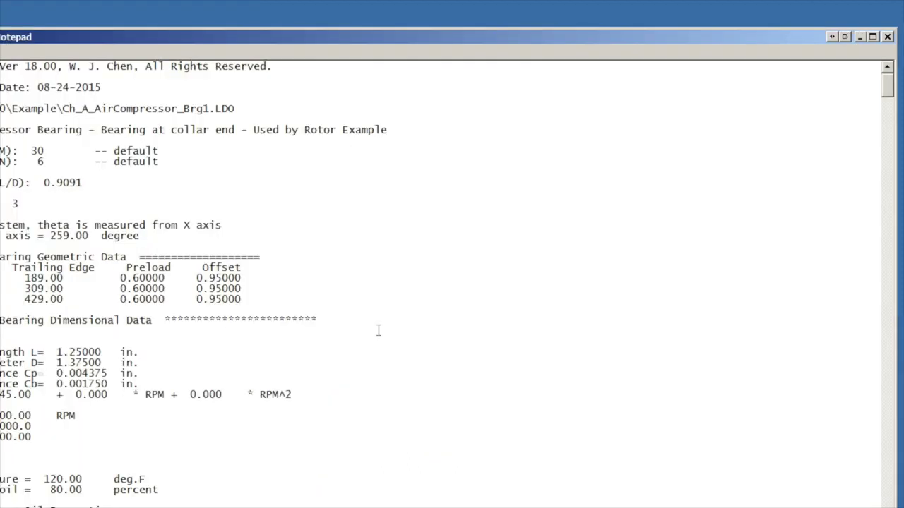
pyautogui.moveTo(518, 35); pyautogui.dragTo(700, 11)
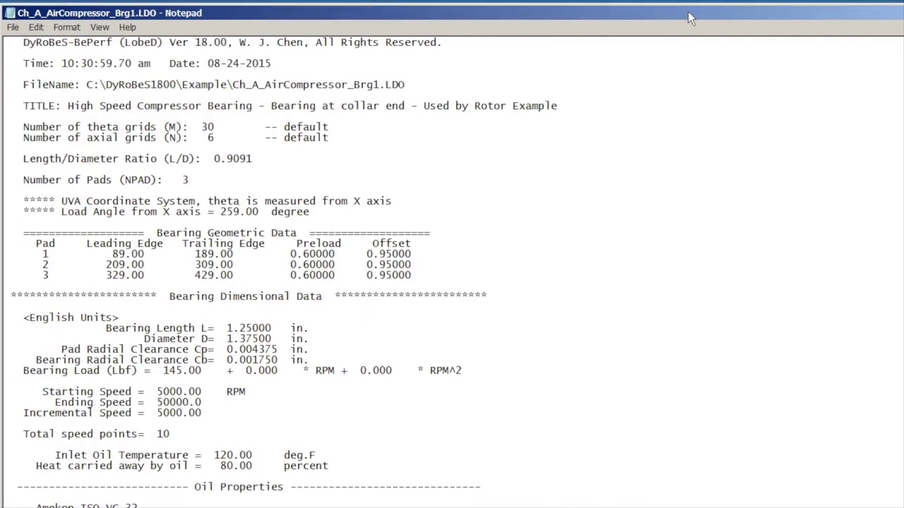
pyautogui.moveTo(700, 11); pyautogui.dragTo(492, 50)
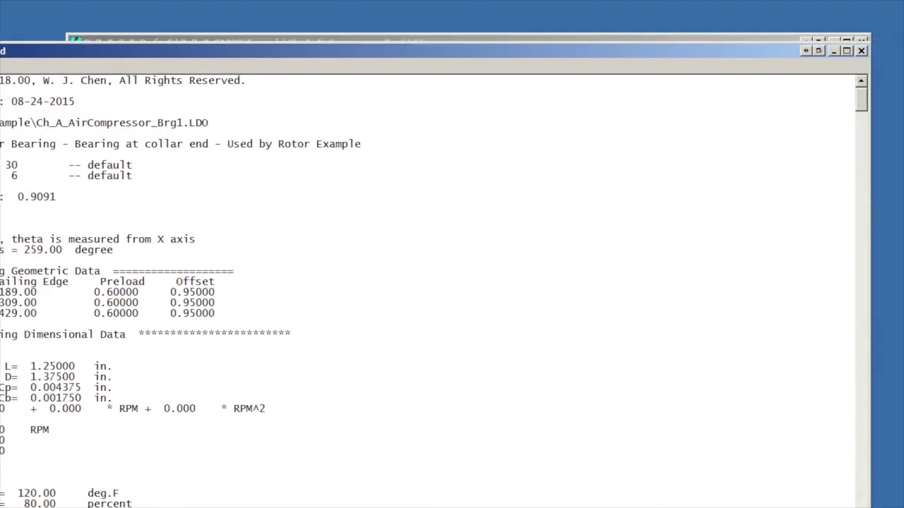
pyautogui.click(863, 51)
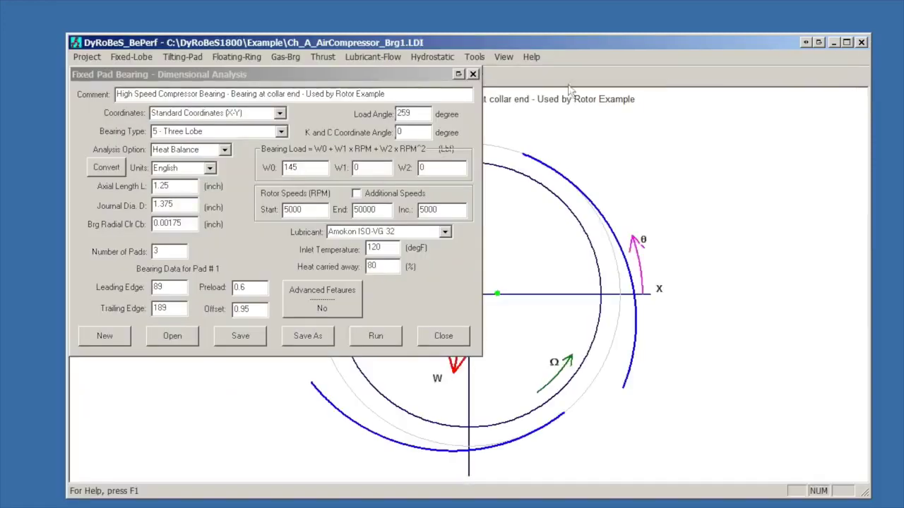
pyautogui.click(473, 75)
pyautogui.click(140, 58)
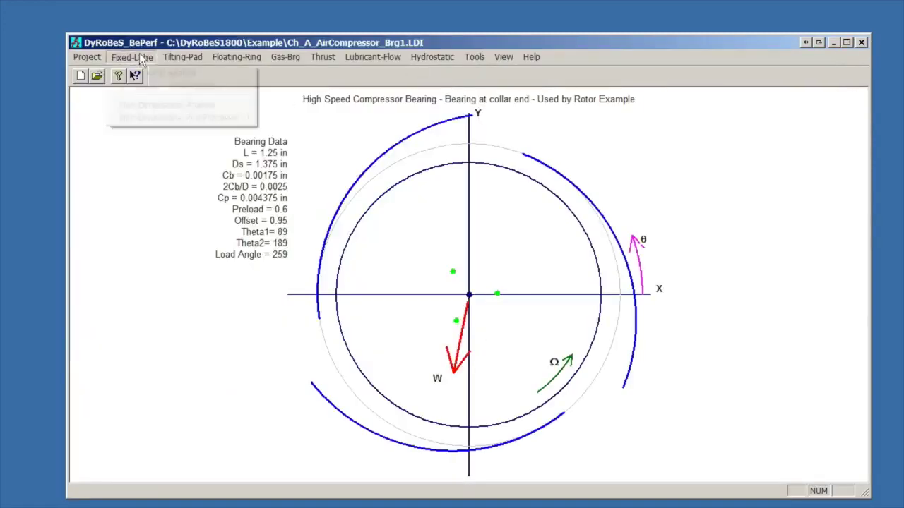
# - Export Brg1's stiffness and damping in Lbf/in units to Ch_A_AirCompressor_Brg1.brg
pyautogui.moveTo(161, 90)
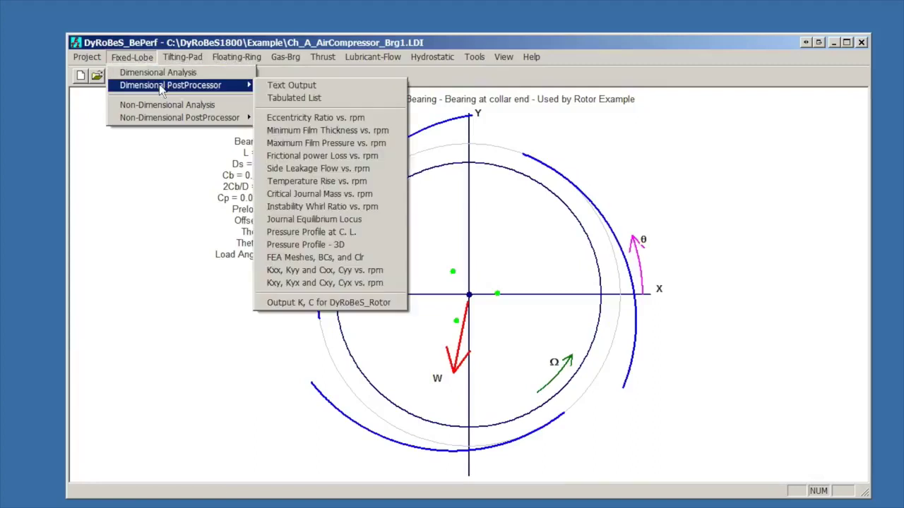
pyautogui.click(347, 304)
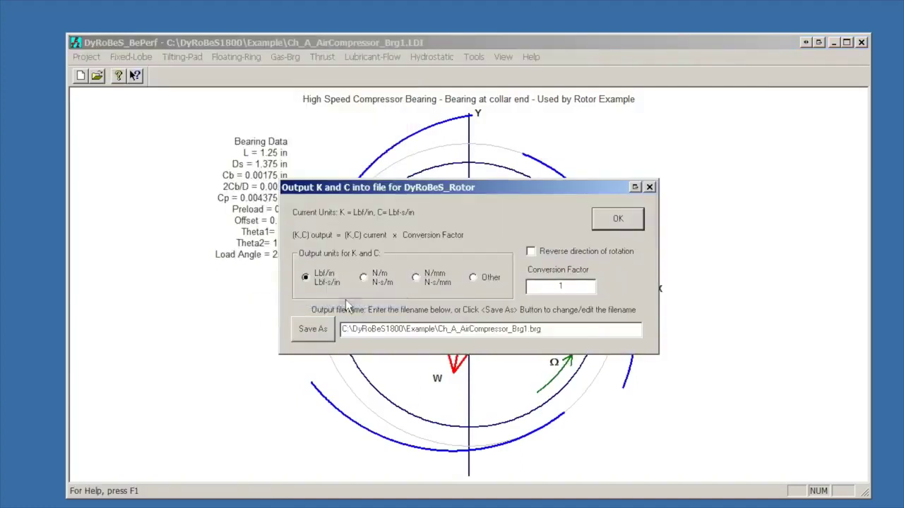
pyautogui.click(624, 218)
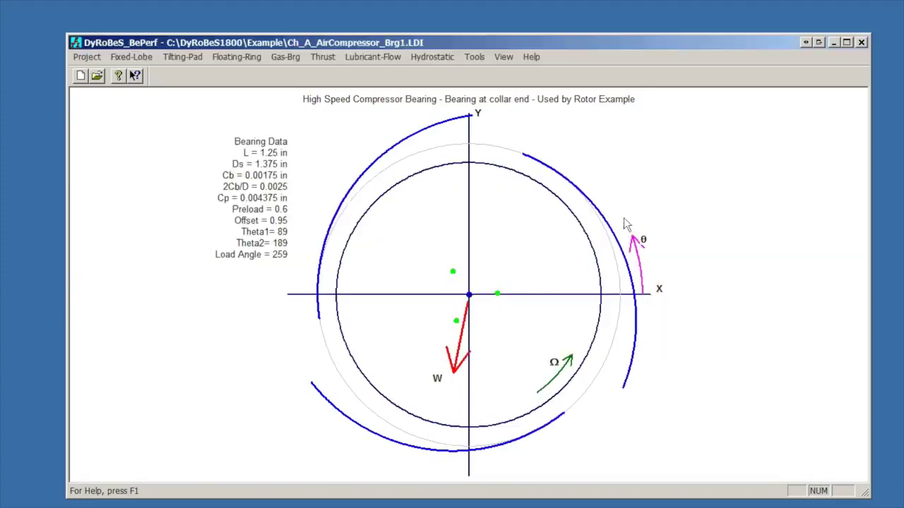
pyautogui.click(87, 56)
# - Load Ch_A_AirCompressor_Brg2.LDI and run its dimensional analysis, closing the output afterward
pyautogui.click(149, 208)
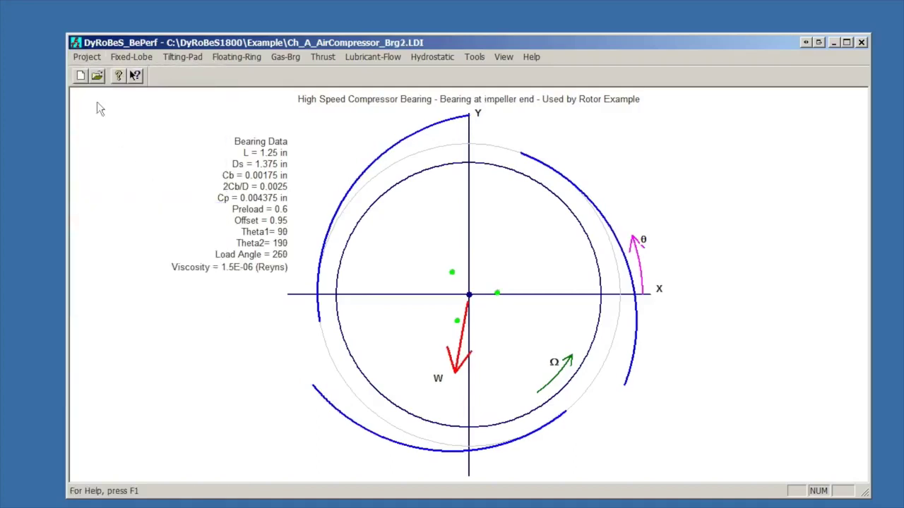
pyautogui.click(132, 57)
pyautogui.click(130, 74)
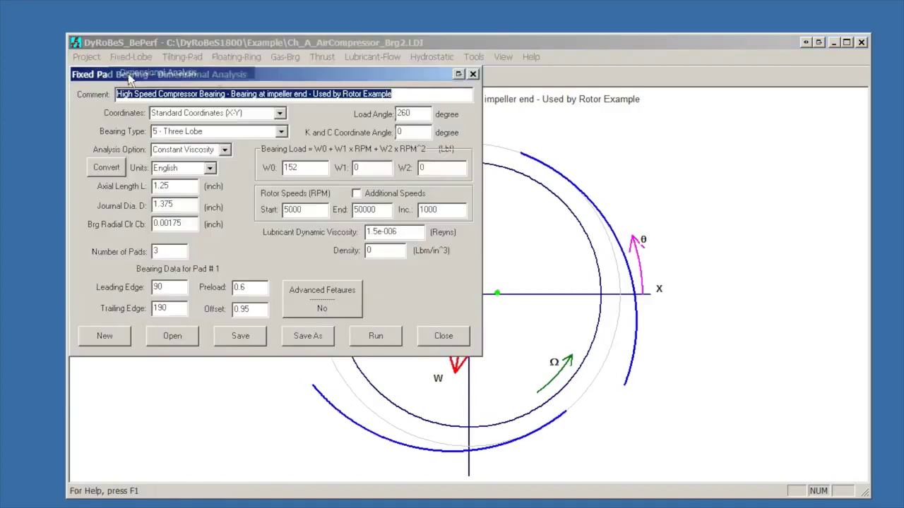
pyautogui.click(374, 333)
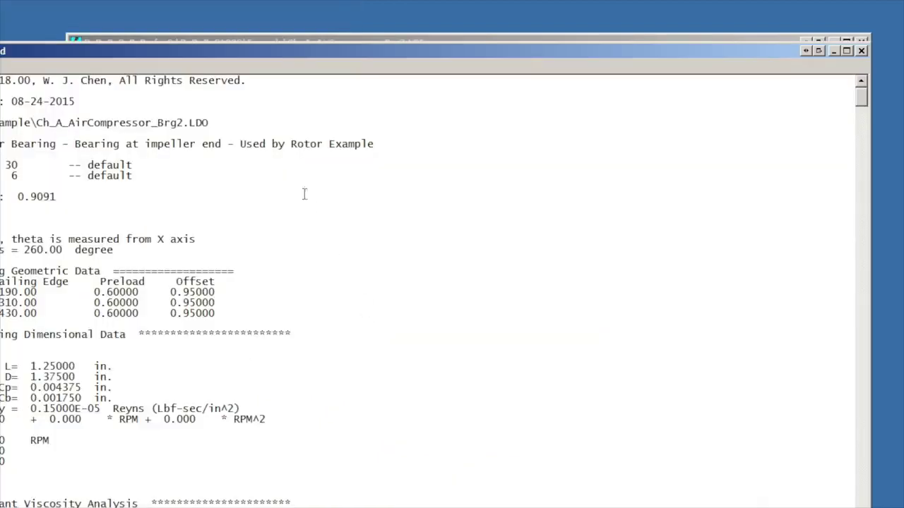
pyautogui.click(862, 50)
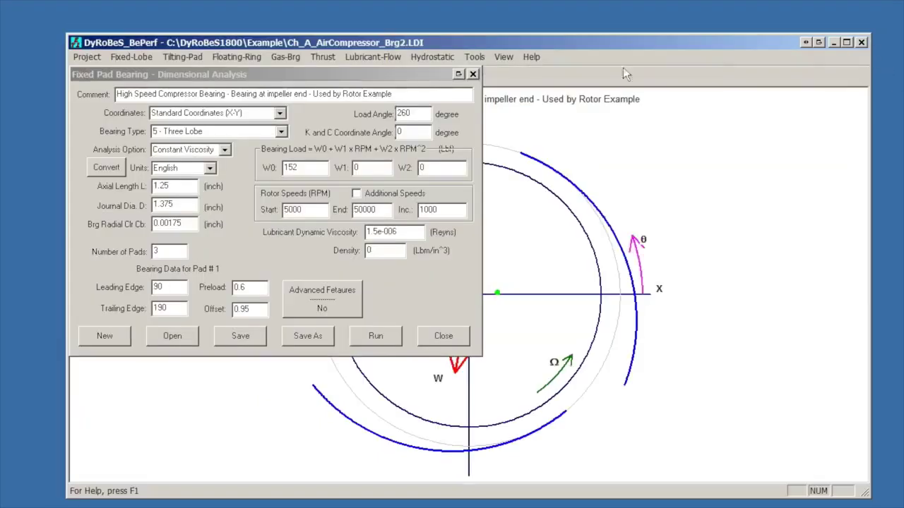
pyautogui.click(473, 74)
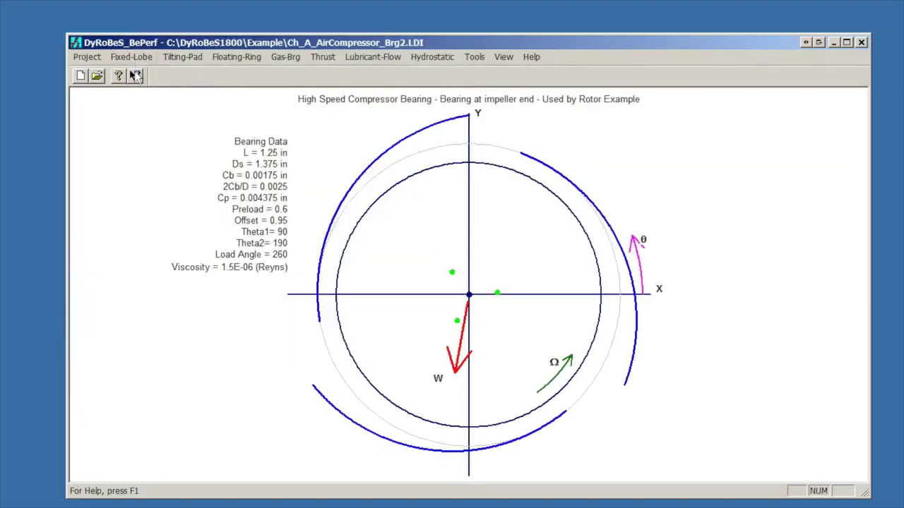
# - Export Brg2's K and C coefficients to Ch_A_AirCompressor_Brg2.brg and minimize BePerf
pyautogui.click(132, 56)
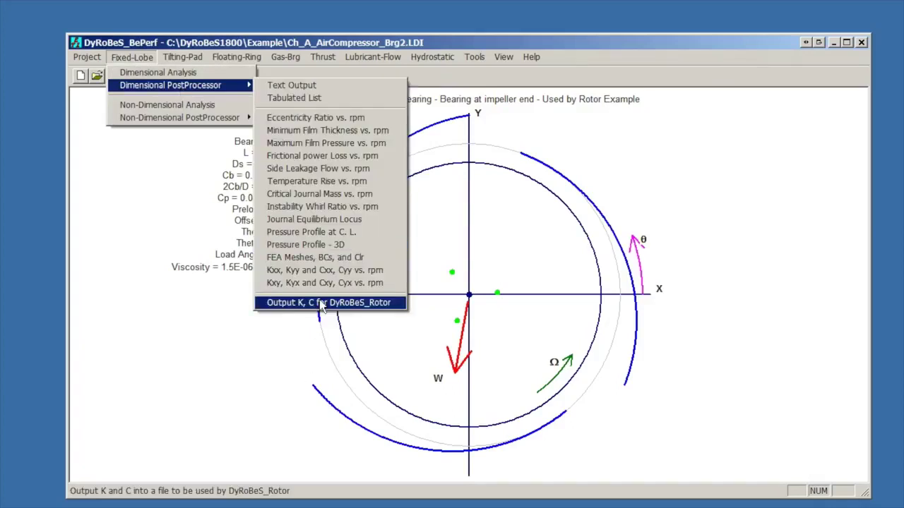
pyautogui.click(321, 303)
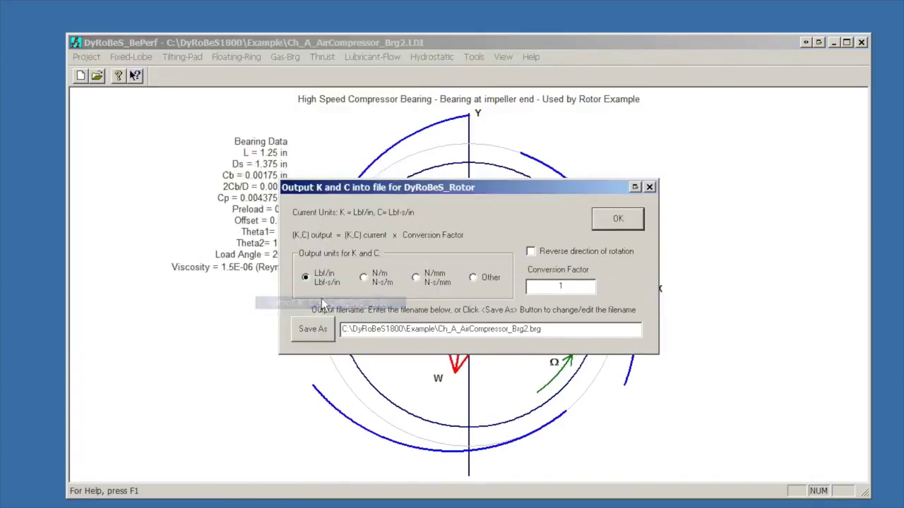
pyautogui.click(617, 214)
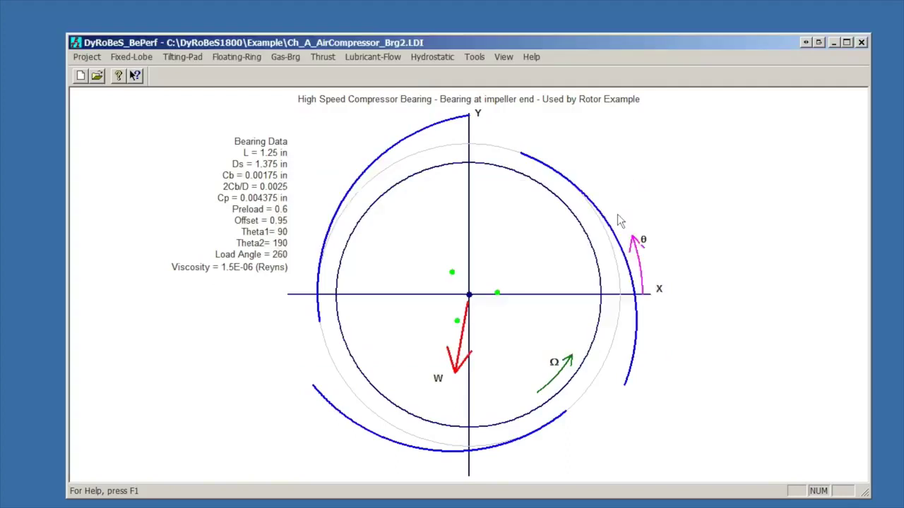
pyautogui.click(835, 43)
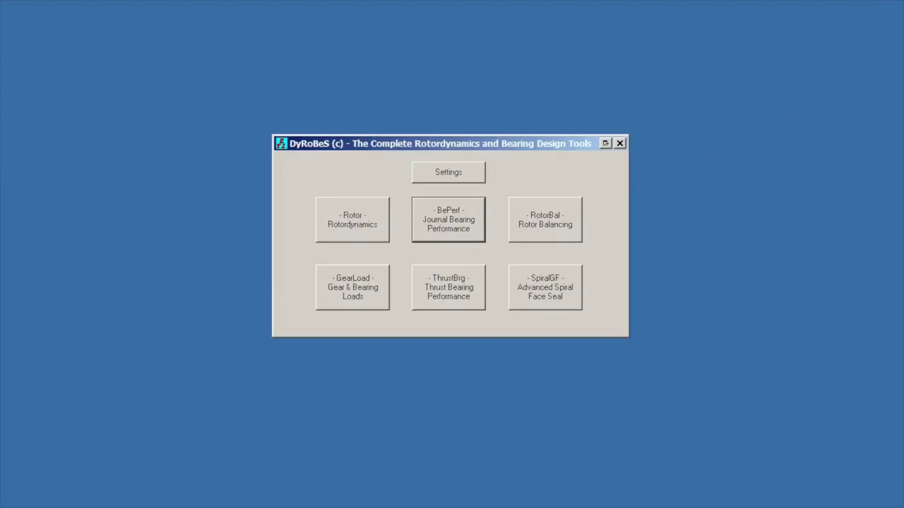
# - Return to the air-compressor rotor model and bring up the Lateral Vibration analysis run settings
pyautogui.click(377, 230)
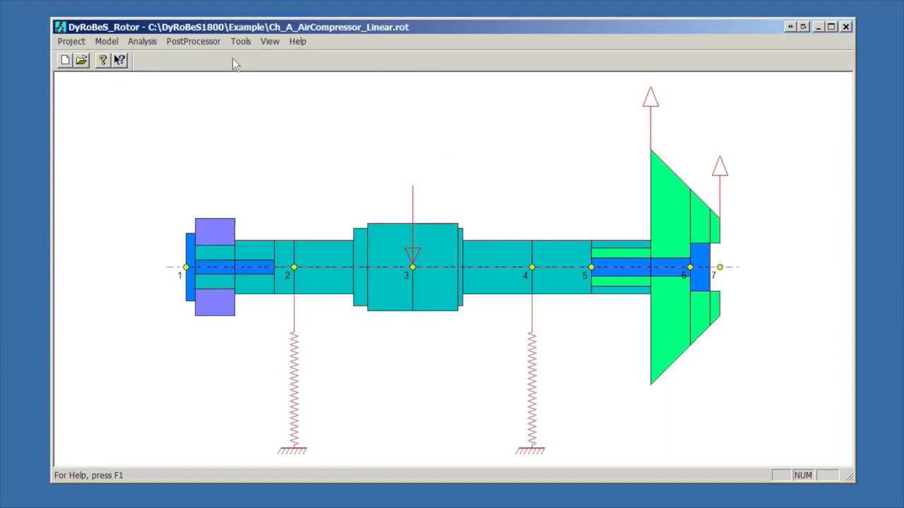
pyautogui.click(147, 44)
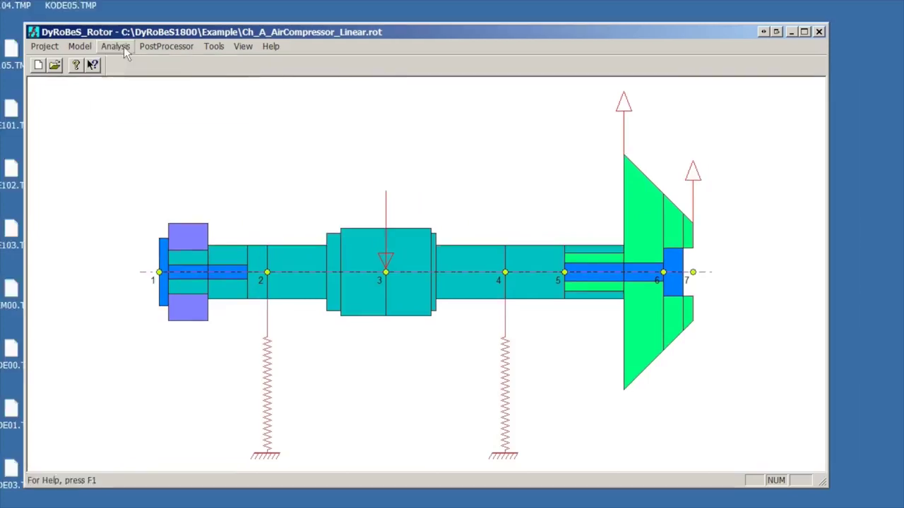
pyautogui.click(142, 43)
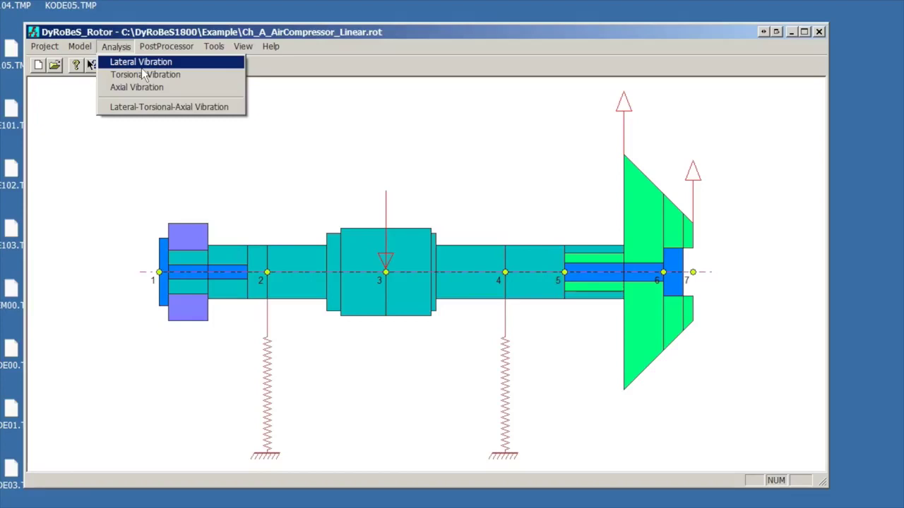
pyautogui.click(144, 63)
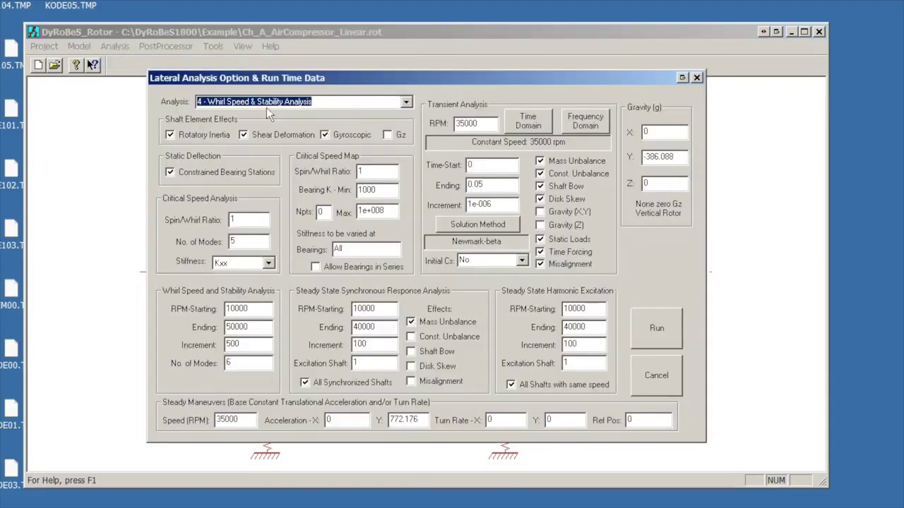
# - Keep 4 - Whirl Speed & Stability Analysis as the analysis type and view its lateral analysis help
pyautogui.click(406, 102)
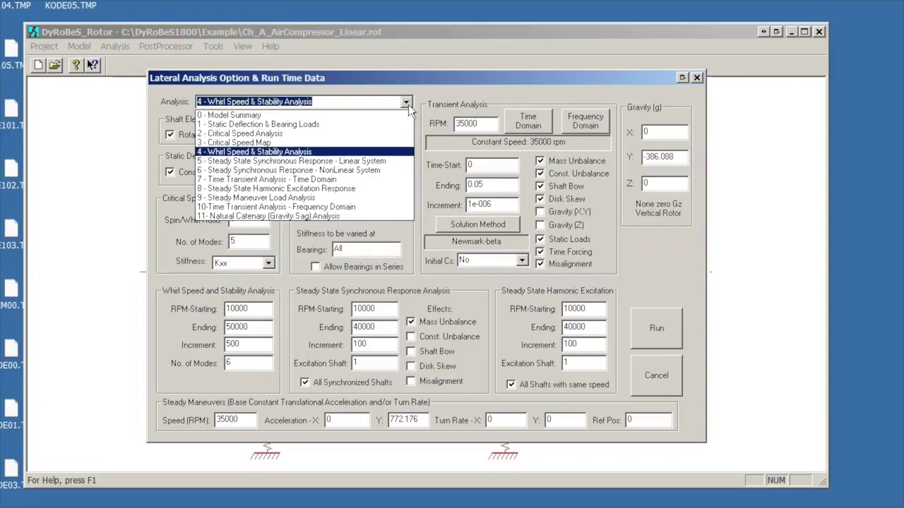
pyautogui.click(292, 152)
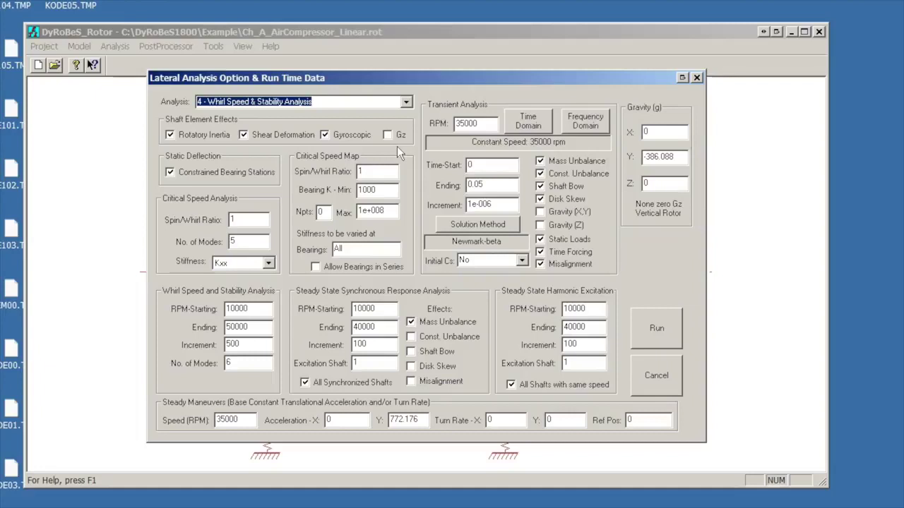
pyautogui.press('F1')
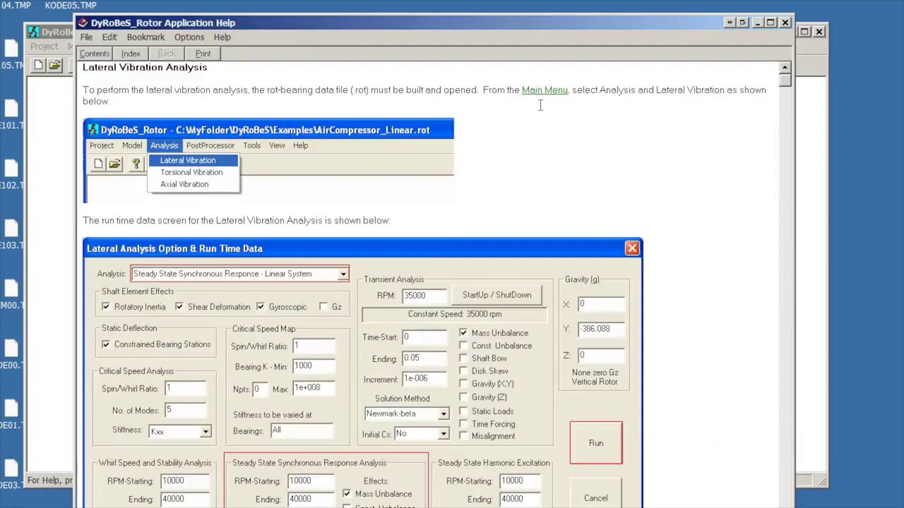
pyautogui.click(786, 23)
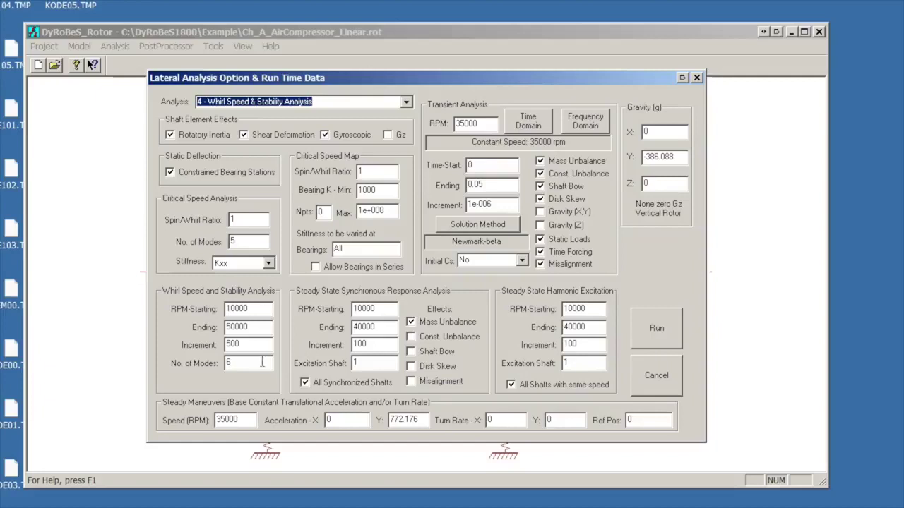
# - Run the whirl speed and stability analysis over 10000–50000 rpm for 6 modes
pyautogui.click(645, 320)
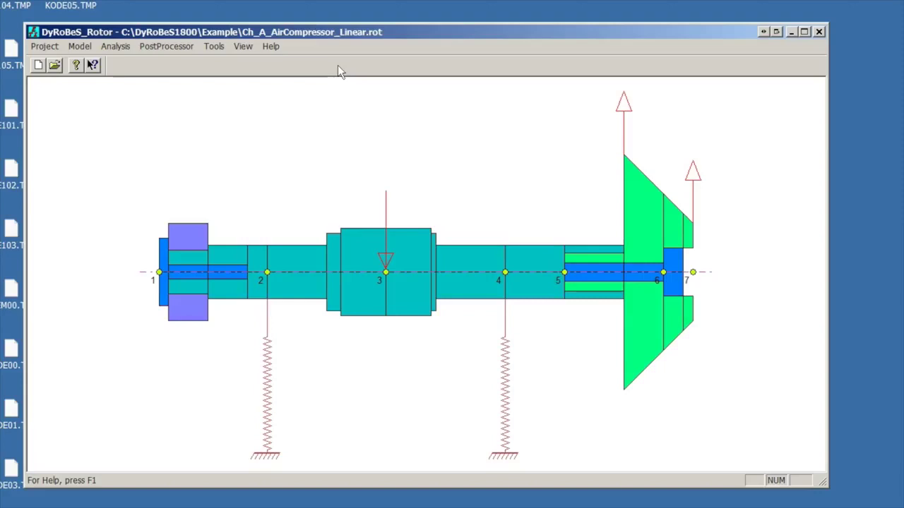
# - Plot the Whirl Speed Map of damped natural frequencies versus speed in an enlarged window
pyautogui.click(164, 47)
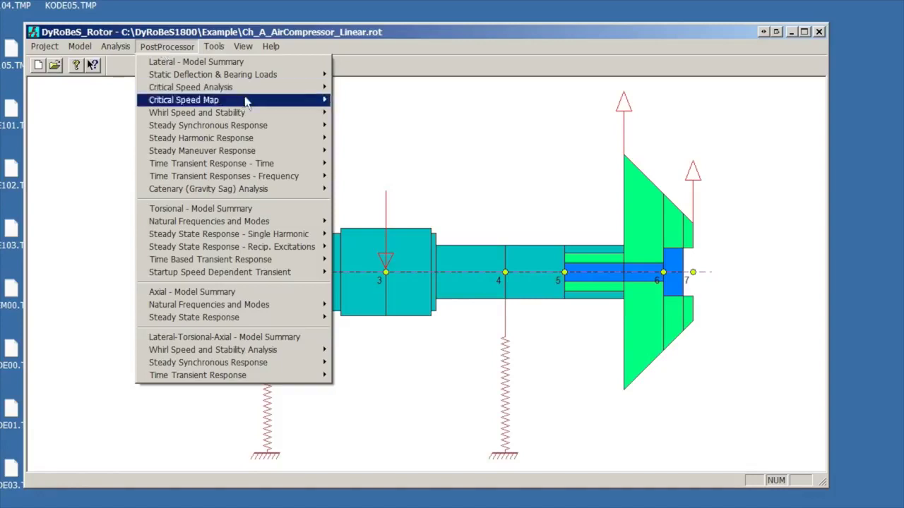
pyautogui.moveTo(250, 118)
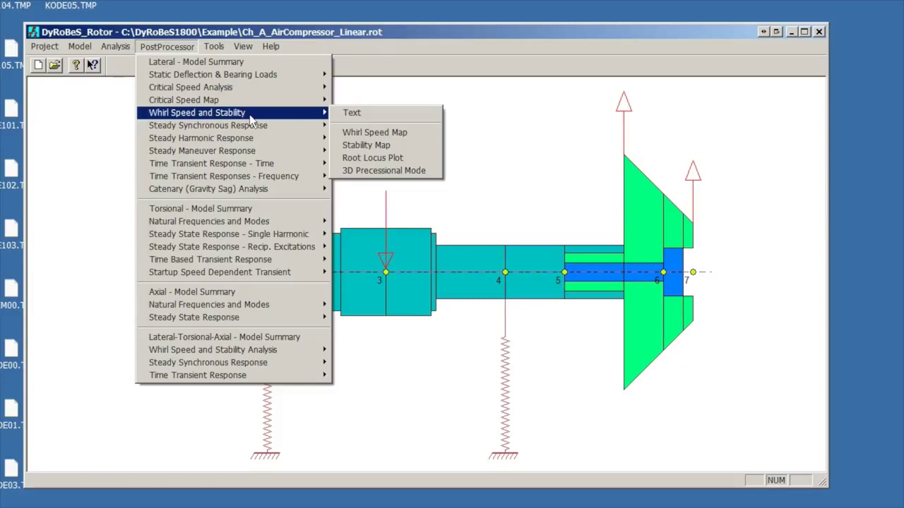
pyautogui.click(373, 133)
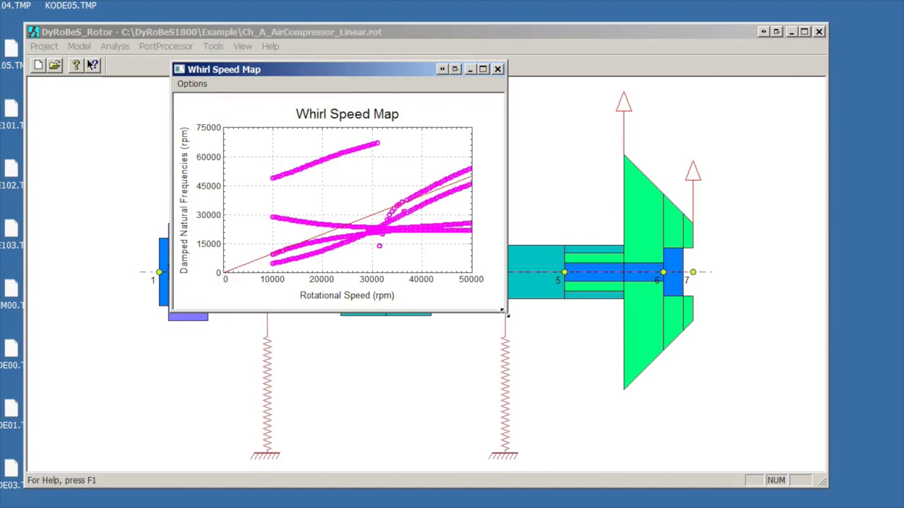
pyautogui.moveTo(506, 312); pyautogui.dragTo(743, 487)
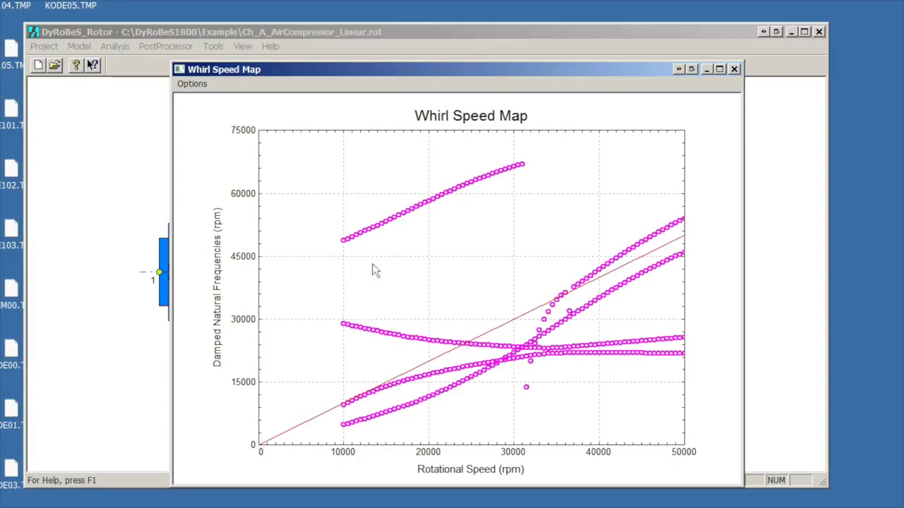
# - Show the Whirl Speed Map window's Options menu
pyautogui.click(201, 86)
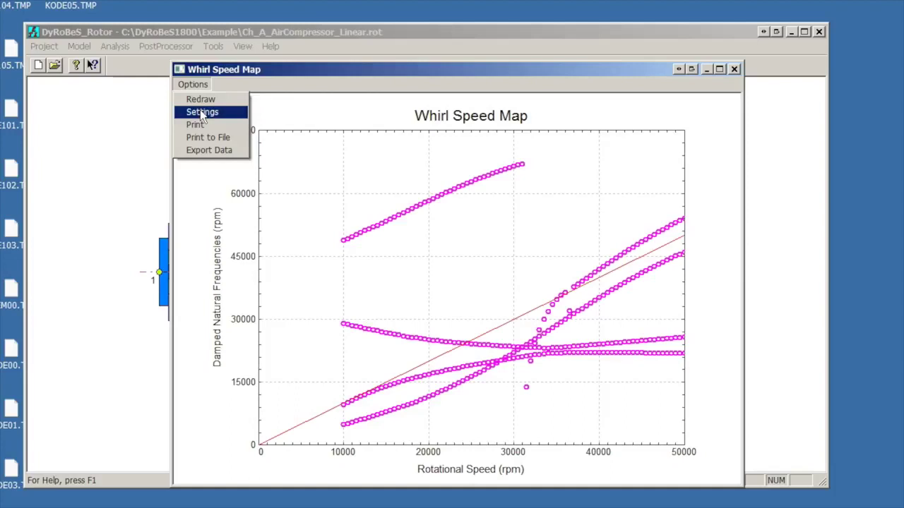
# - Set the Whirl Speed Map to 6 modes and a 35000 rpm operating speed, with Curve Fit on
pyautogui.click(202, 113)
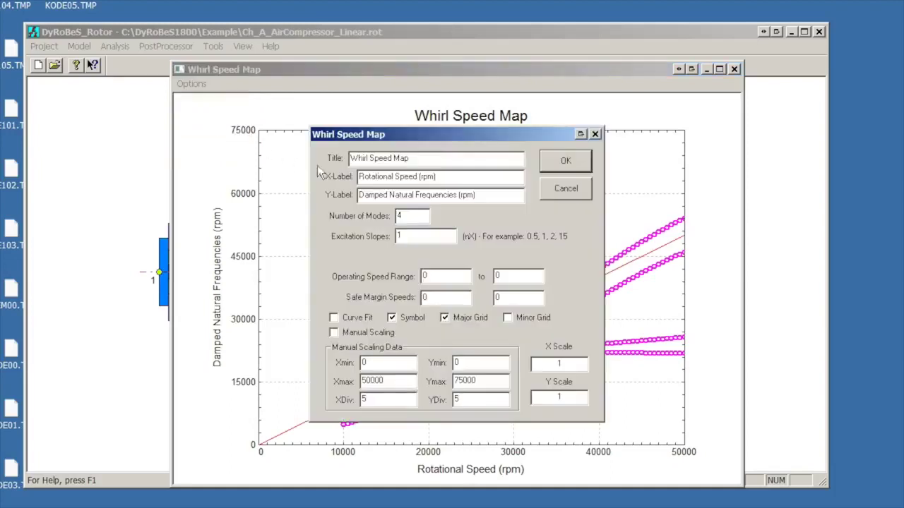
pyautogui.moveTo(410, 215); pyautogui.dragTo(388, 222)
pyautogui.write('6')
pyautogui.moveTo(437, 275); pyautogui.dragTo(408, 275)
pyautogui.write('35000')
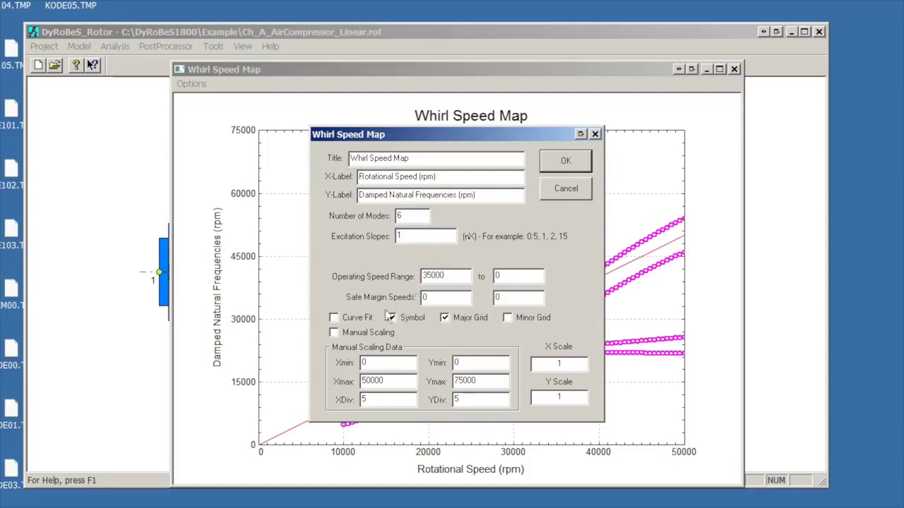
pyautogui.click(334, 319)
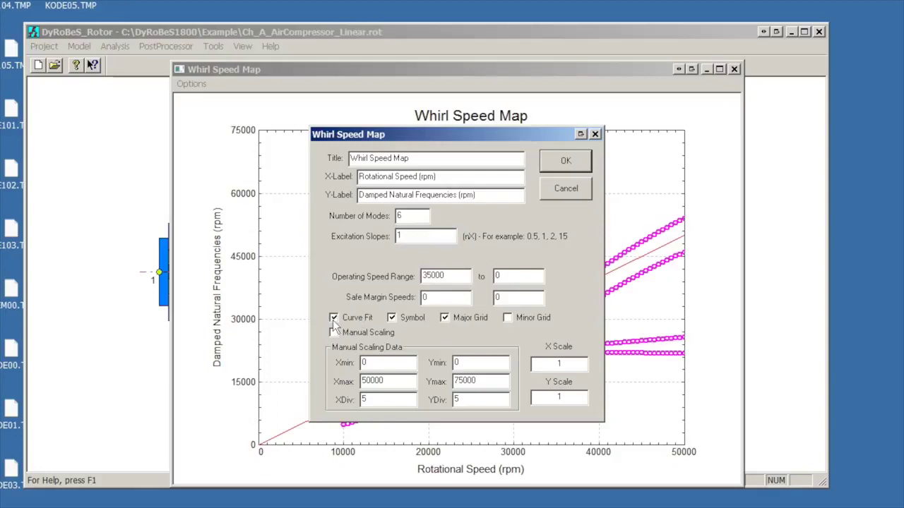
pyautogui.click(553, 160)
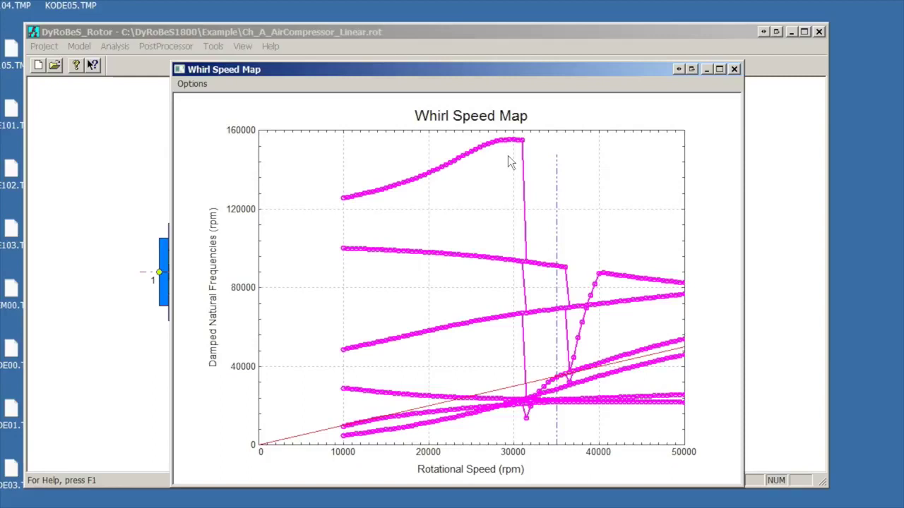
# - Turn off Curve Fit so the six Whirl Speed Map modes plot as unconnected points
pyautogui.click(192, 84)
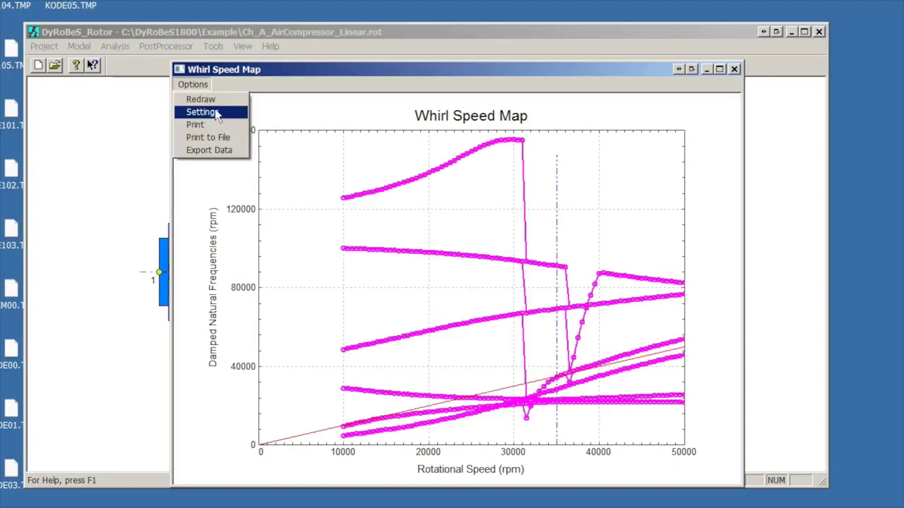
pyautogui.click(215, 113)
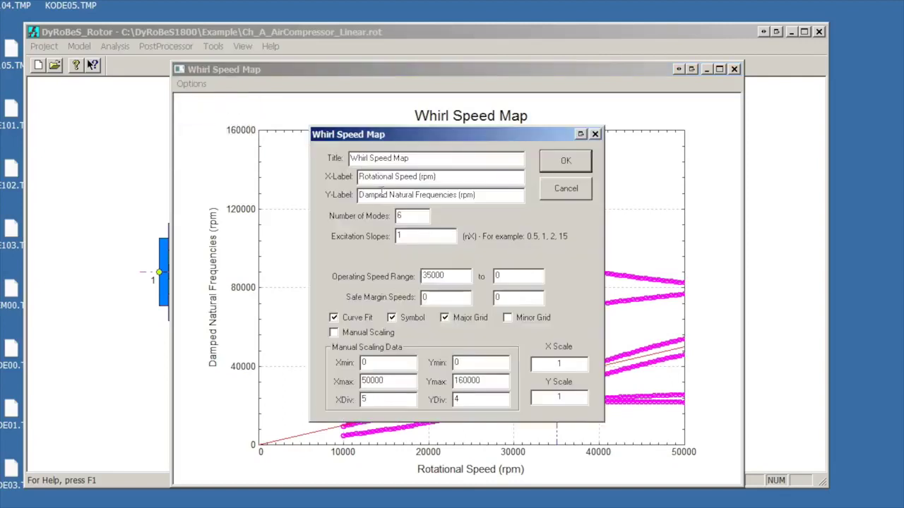
pyautogui.click(368, 319)
pyautogui.click(561, 163)
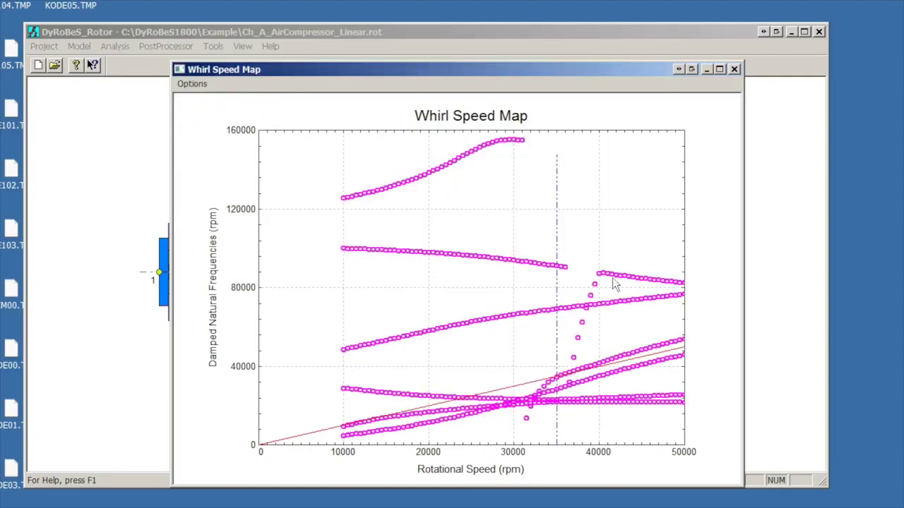
# - Close the Whirl Speed Map window to return to the rotor drawing
pyautogui.click(734, 69)
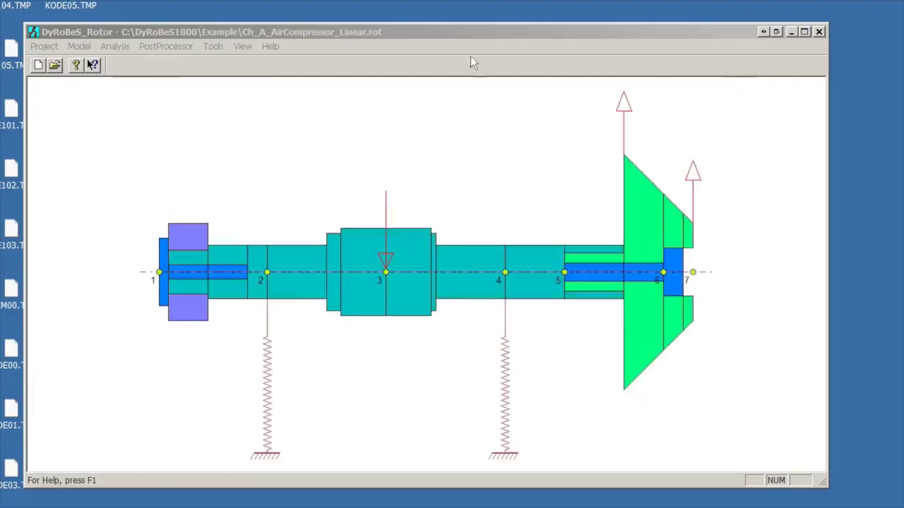
# - Open the Stability Map of log decrements versus speed and enlarge its window
pyautogui.click(167, 46)
pyautogui.moveTo(211, 114)
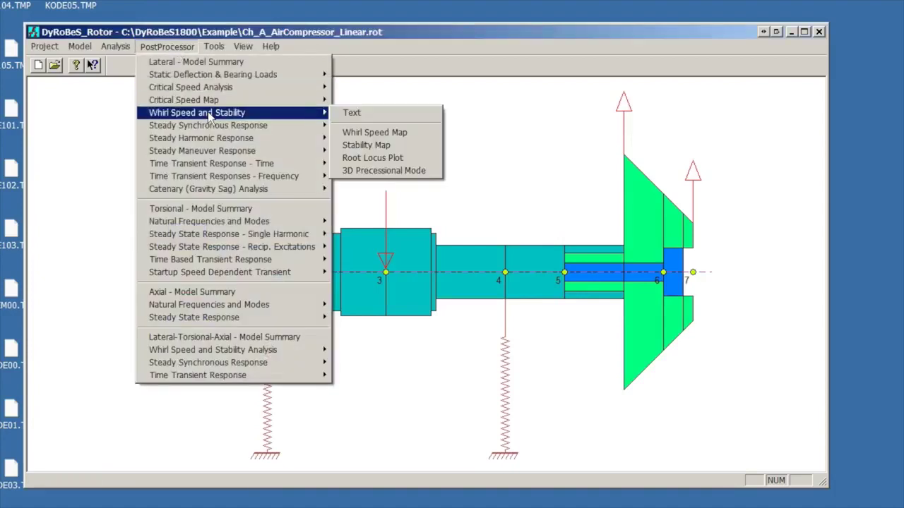
pyautogui.click(385, 147)
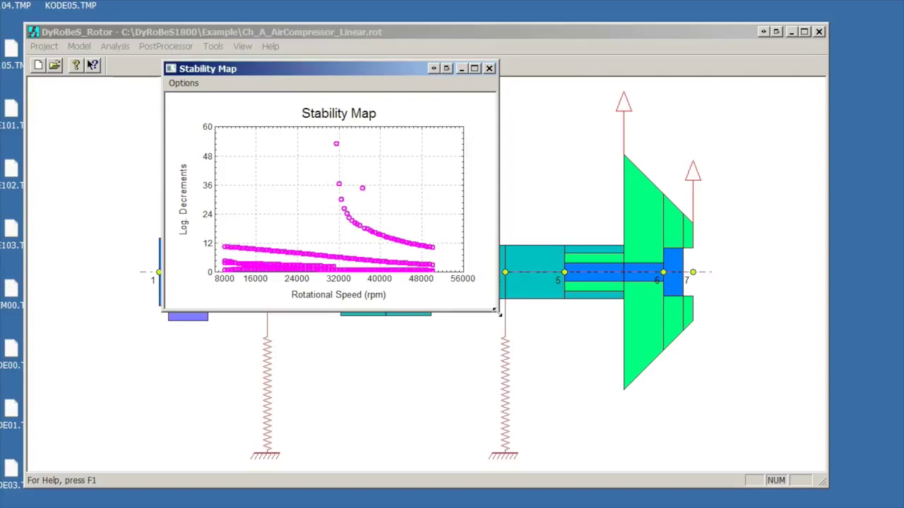
pyautogui.moveTo(499, 311); pyautogui.dragTo(718, 461)
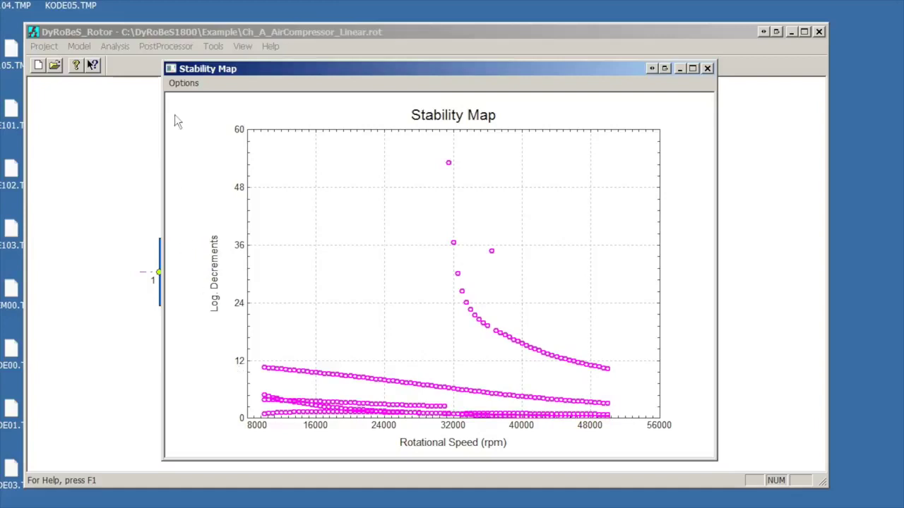
# - Set the Stability Map operating speed start to 35000 rpm and Ymax to 2
pyautogui.click(182, 83)
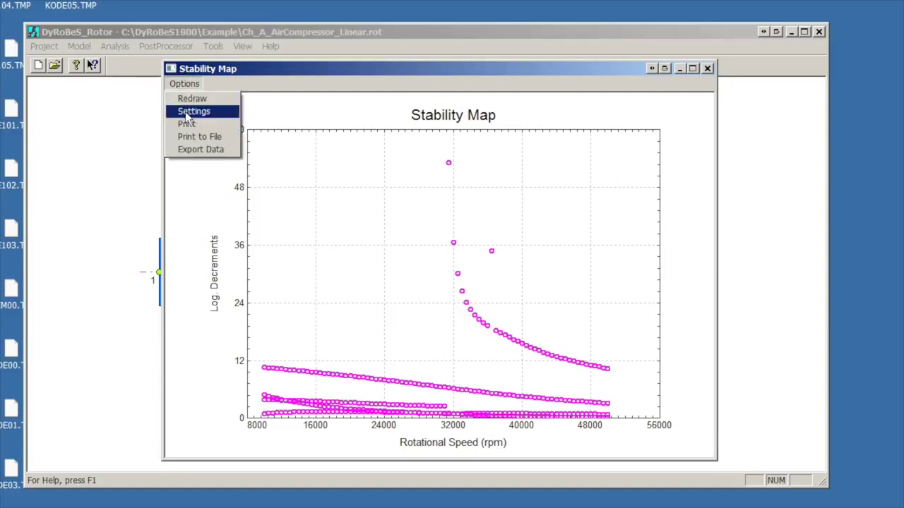
pyautogui.click(185, 112)
pyautogui.doubleClick(416, 262)
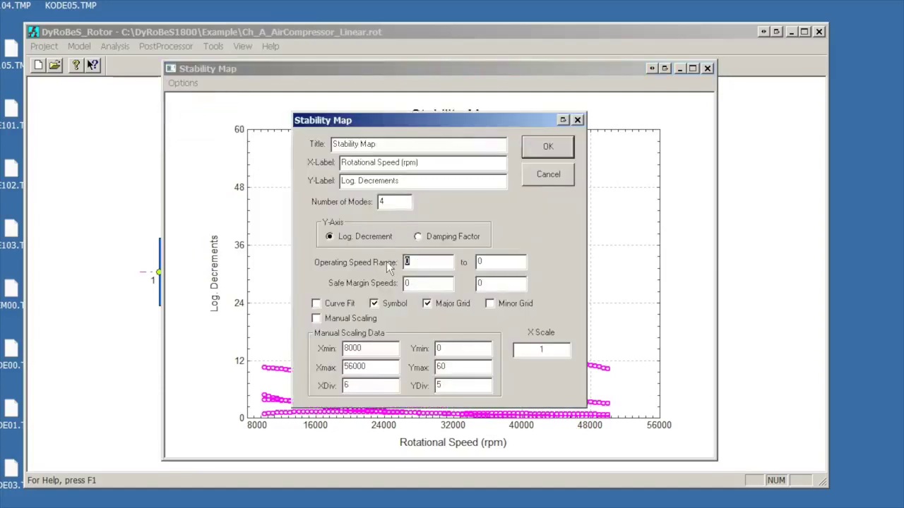
pyautogui.write('35000')
pyautogui.moveTo(455, 366); pyautogui.dragTo(438, 366)
pyautogui.write('2')
pyautogui.click(542, 153)
pyautogui.click(563, 152)
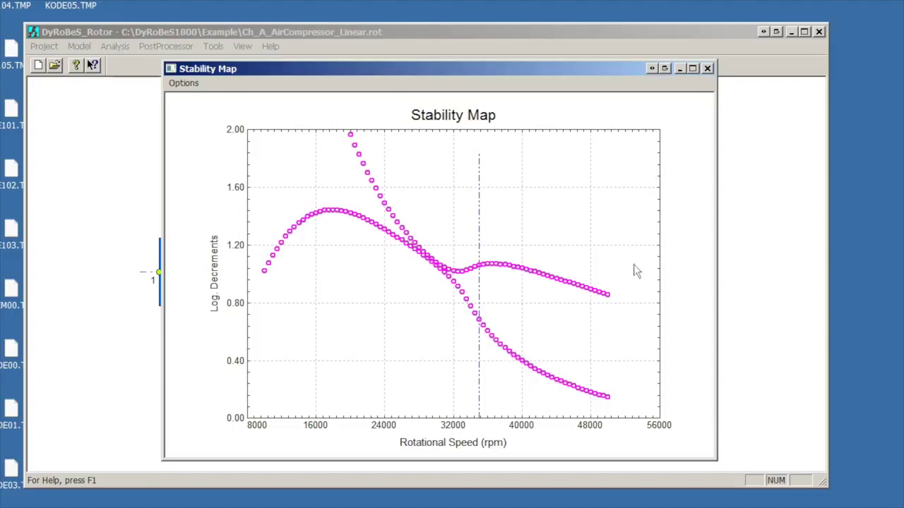
# - Close the Stability Map and bring up the rotor's 3D Precessional Mode plot
pyautogui.click(708, 68)
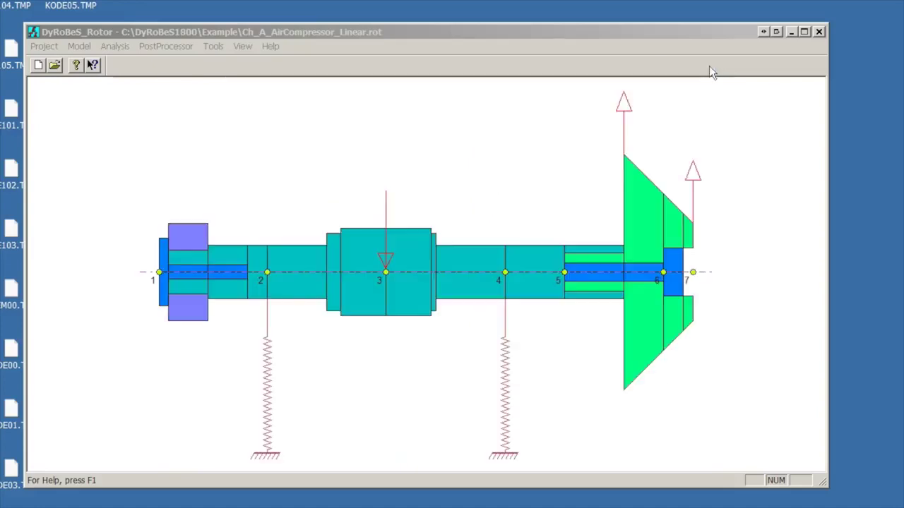
pyautogui.click(158, 44)
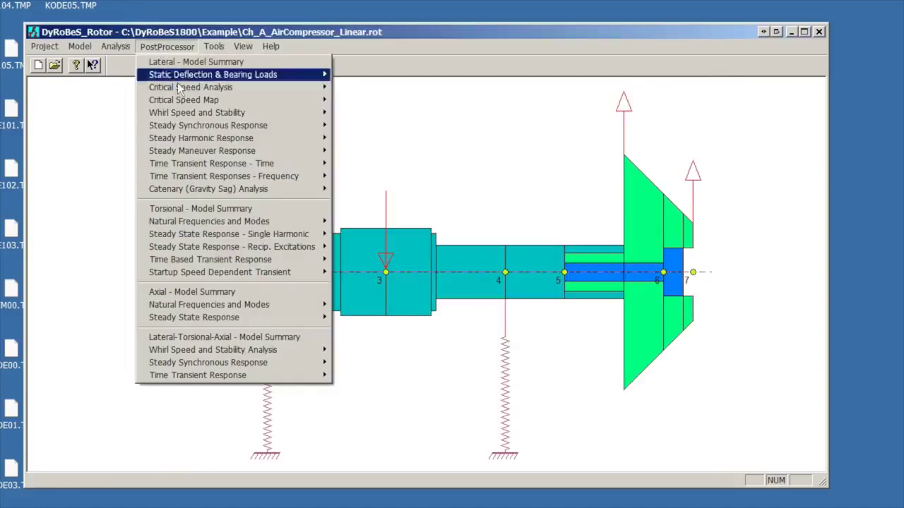
pyautogui.moveTo(192, 127)
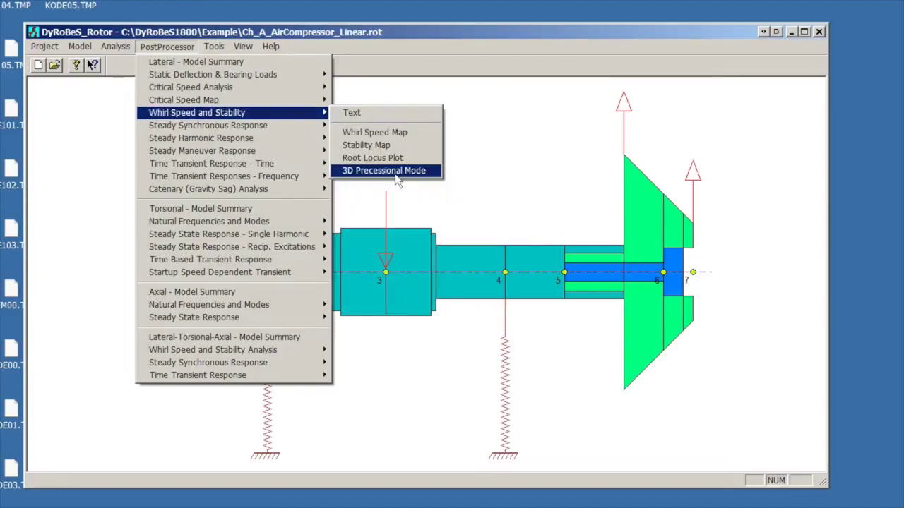
pyautogui.click(400, 173)
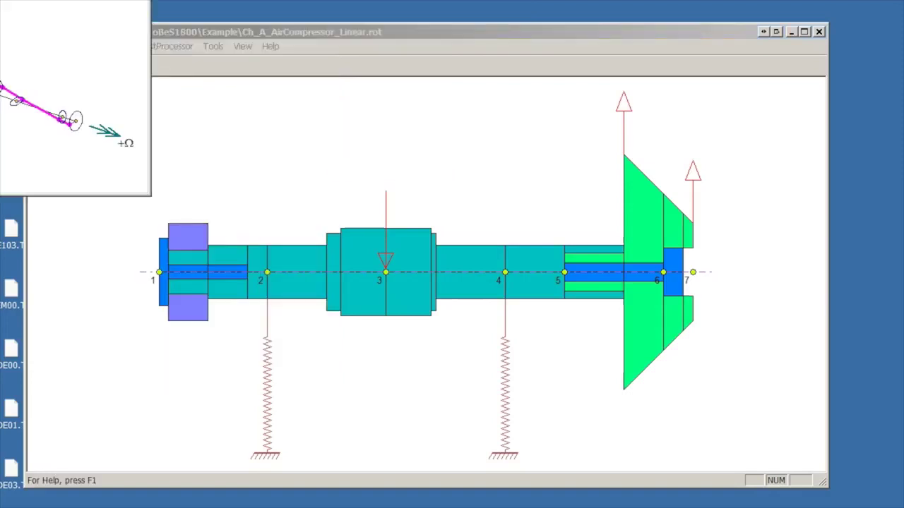
# - Enlarge and centre the Precessional Mode Shape window, then set the shaft speed to 50000 rpm
pyautogui.moveTo(574, 145); pyautogui.dragTo(462, 109)
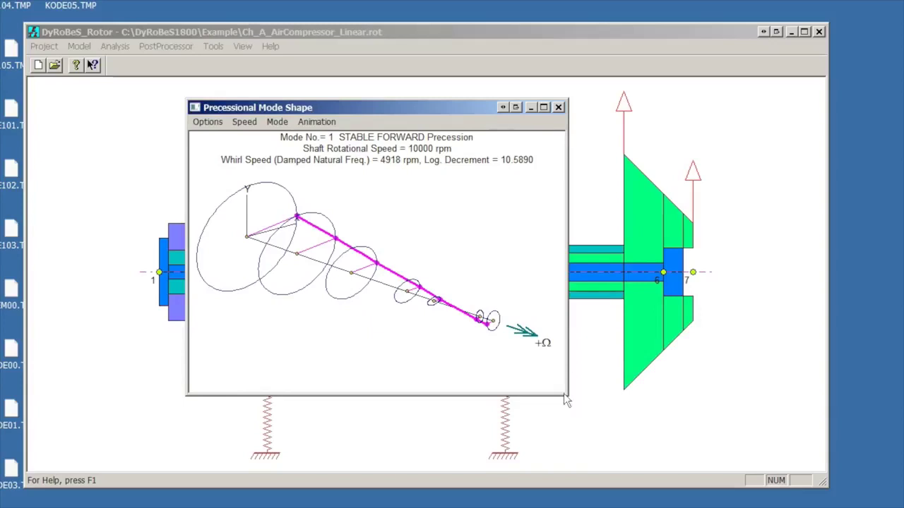
pyautogui.moveTo(565, 396); pyautogui.dragTo(687, 465)
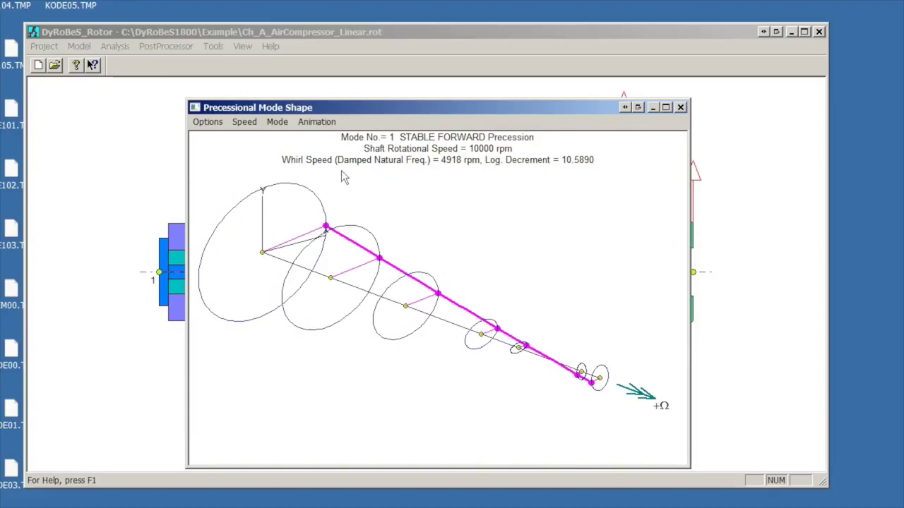
pyautogui.click(209, 122)
pyautogui.click(219, 151)
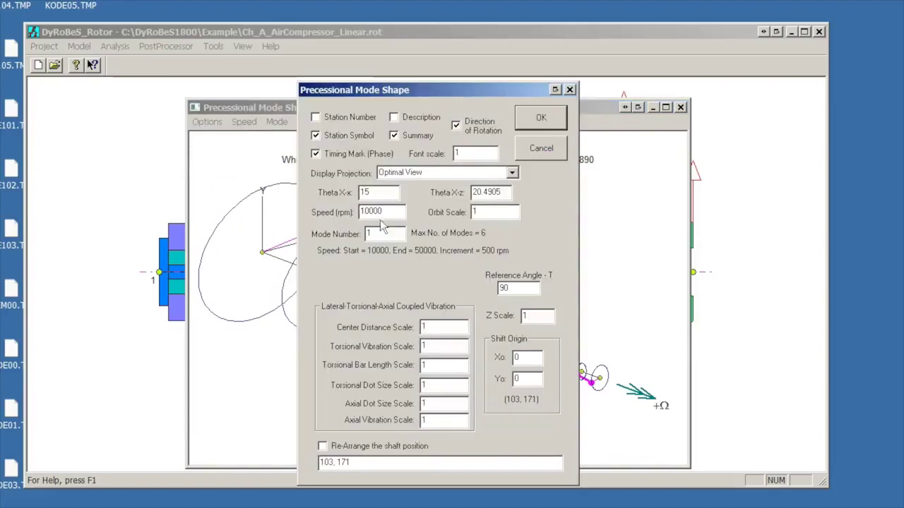
pyautogui.moveTo(365, 212); pyautogui.dragTo(359, 212)
pyautogui.write('5')
pyautogui.click(530, 119)
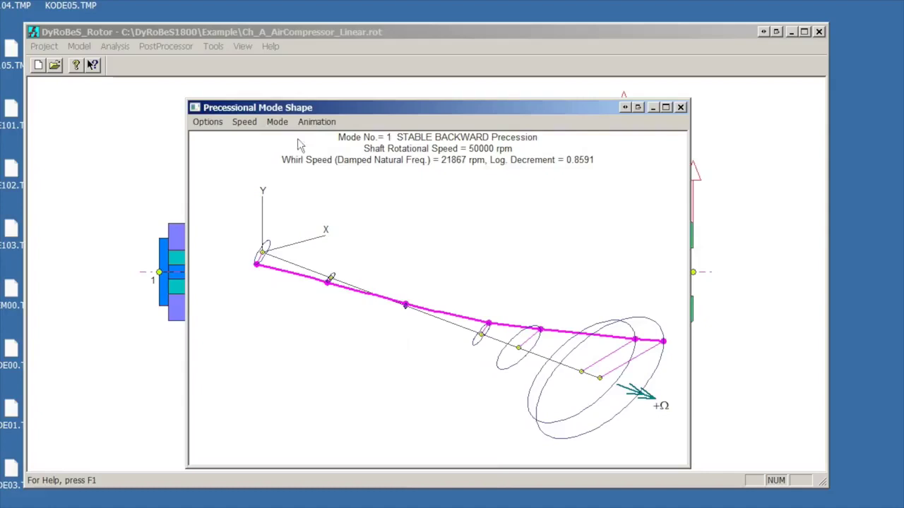
pyautogui.click(317, 122)
# - Animate the mode 1 backward precession at 50000 rpm with 18 frames and 50 msec delay
pyautogui.click(316, 137)
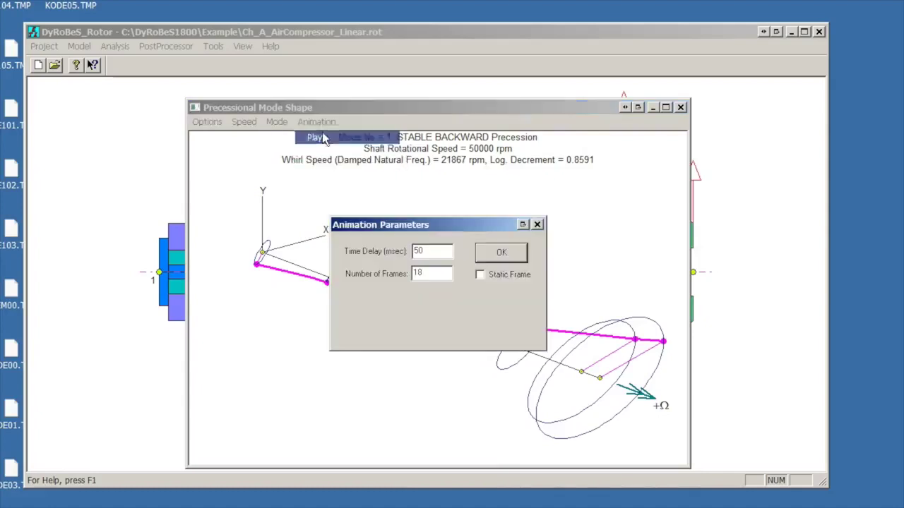
pyautogui.click(526, 255)
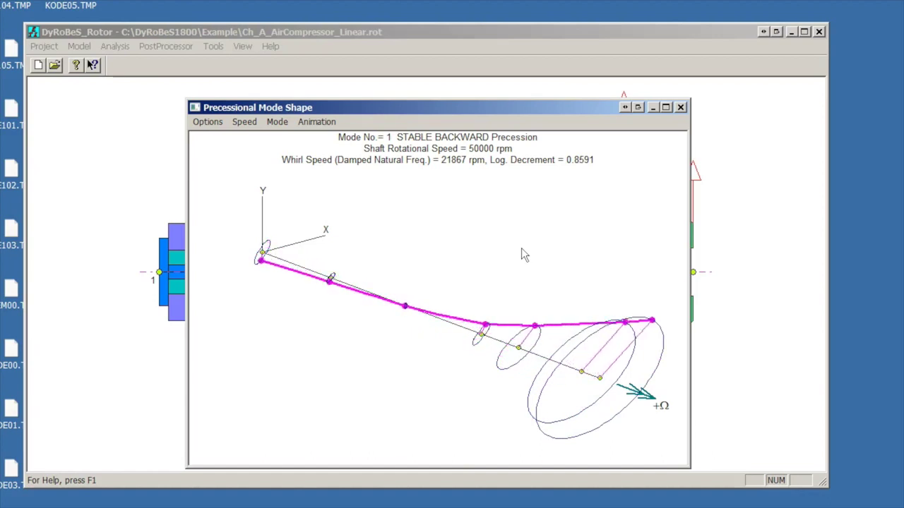
pyautogui.click(277, 122)
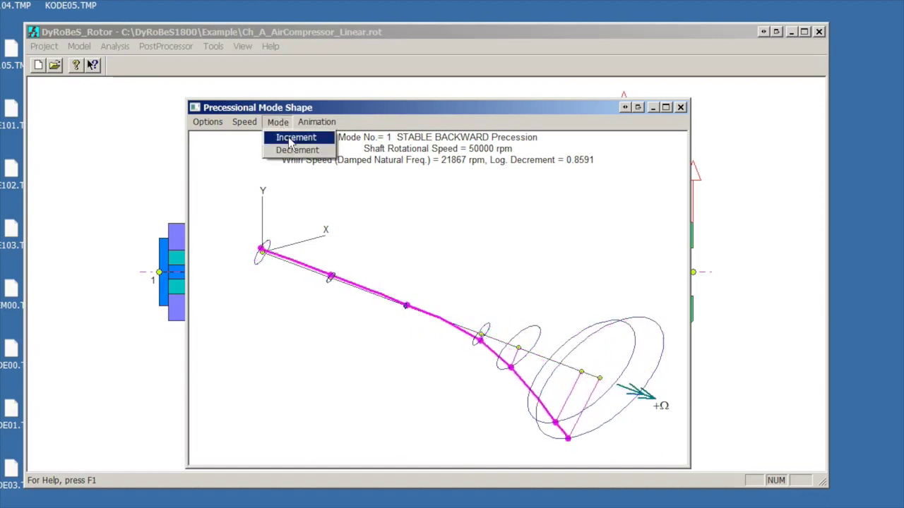
pyautogui.click(289, 138)
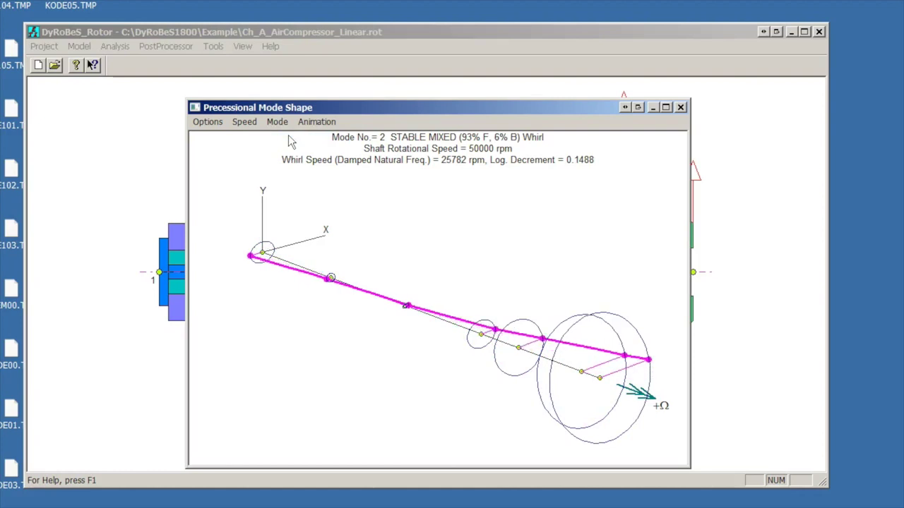
pyautogui.click(276, 123)
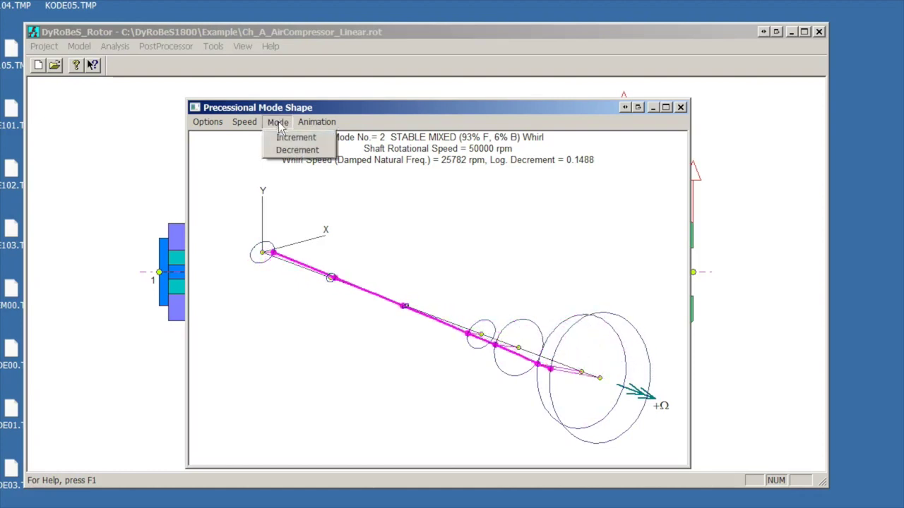
pyautogui.click(288, 138)
pyautogui.click(281, 122)
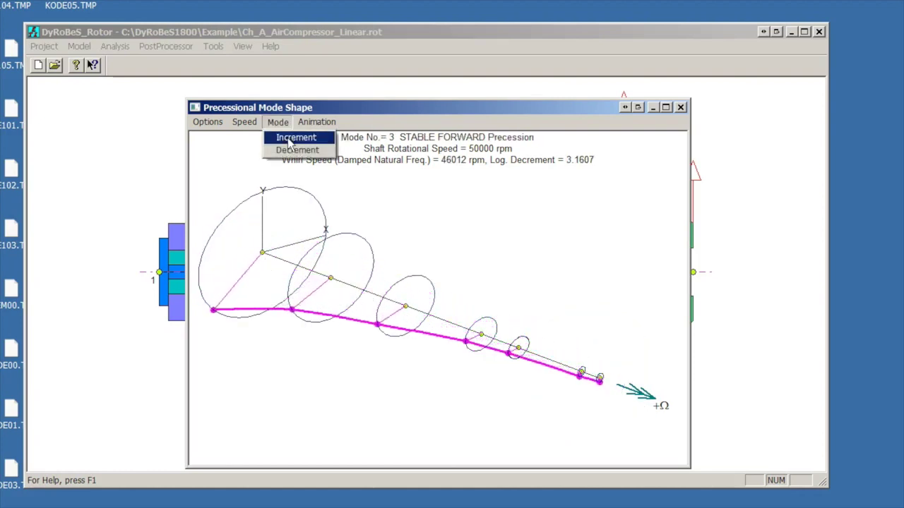
pyautogui.click(288, 138)
pyautogui.click(278, 122)
pyautogui.click(290, 150)
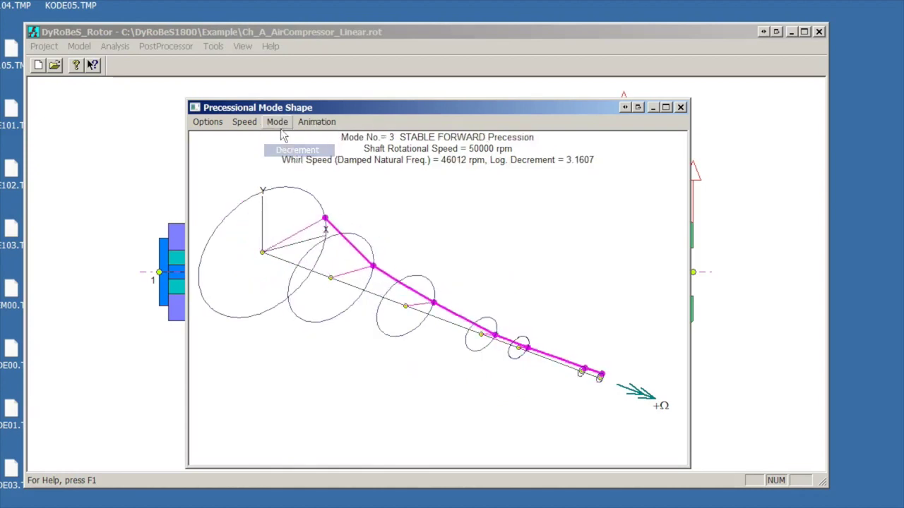
pyautogui.click(278, 122)
pyautogui.click(291, 150)
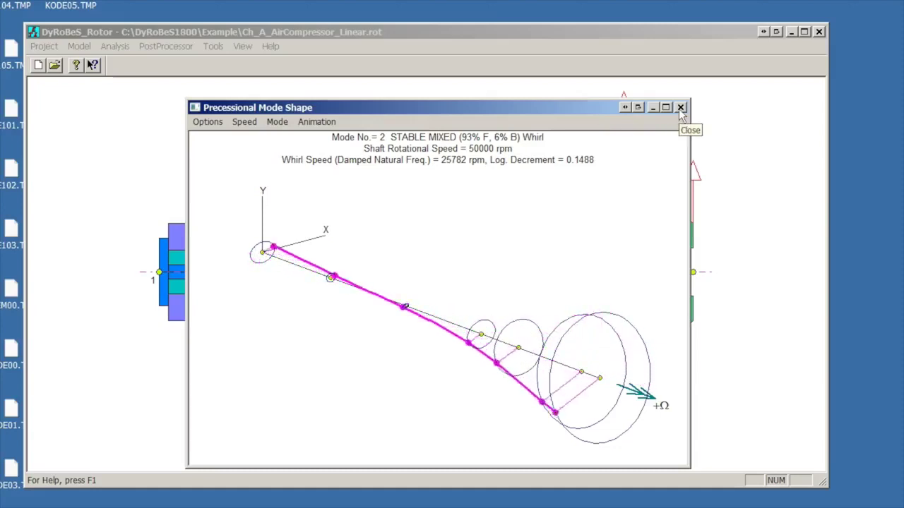
pyautogui.click(325, 123)
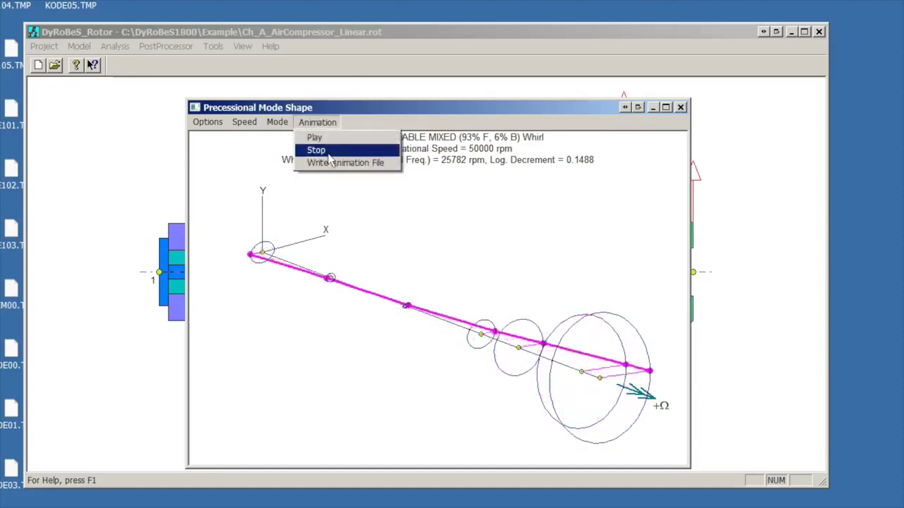
# - Stop the mode 2 animation, check the Print to File image types (PNG), then cancel saving
pyautogui.click(328, 151)
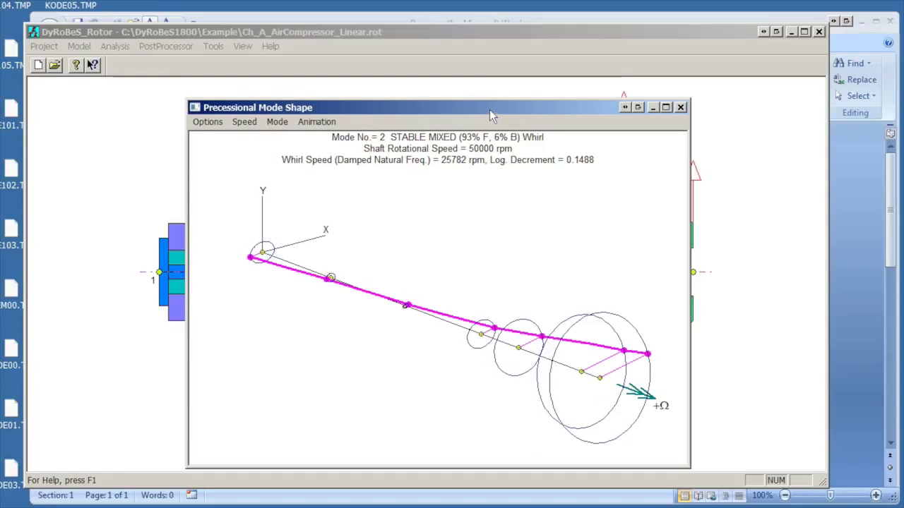
pyautogui.click(208, 123)
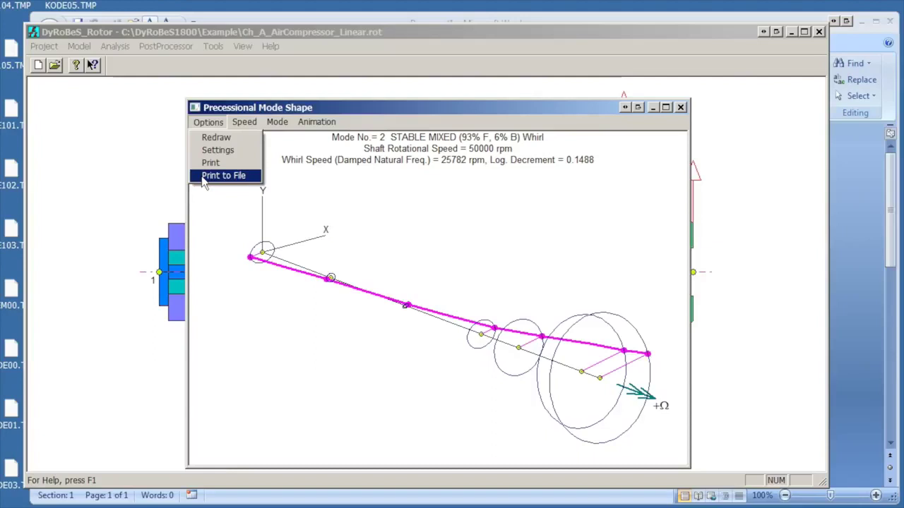
pyautogui.click(203, 180)
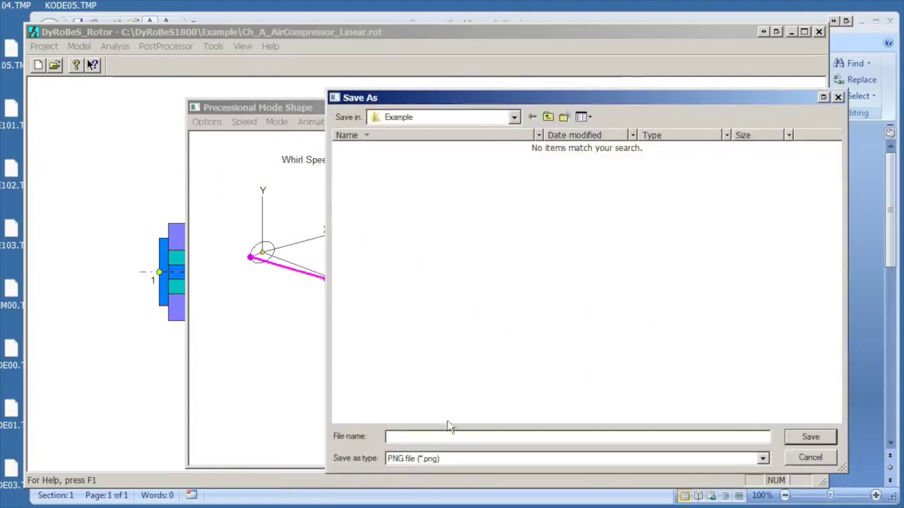
pyautogui.click(763, 459)
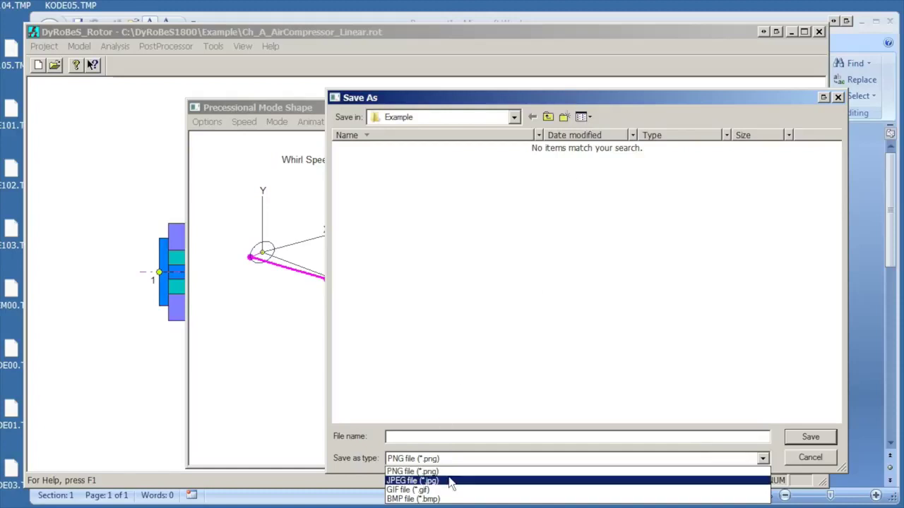
pyautogui.click(809, 455)
pyautogui.click(809, 459)
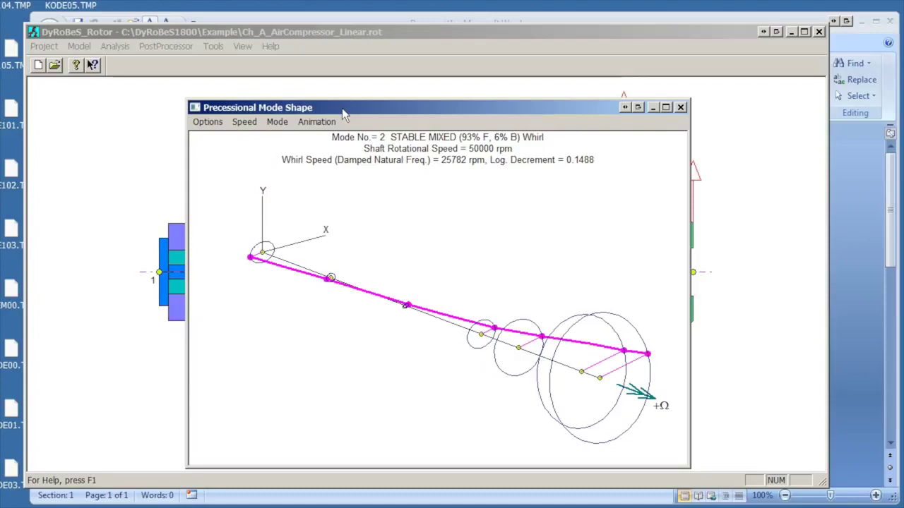
# - Paste the mode 2, 50000 rpm precessional mode shape screenshot into the blank Word document
pyautogui.click(855, 186)
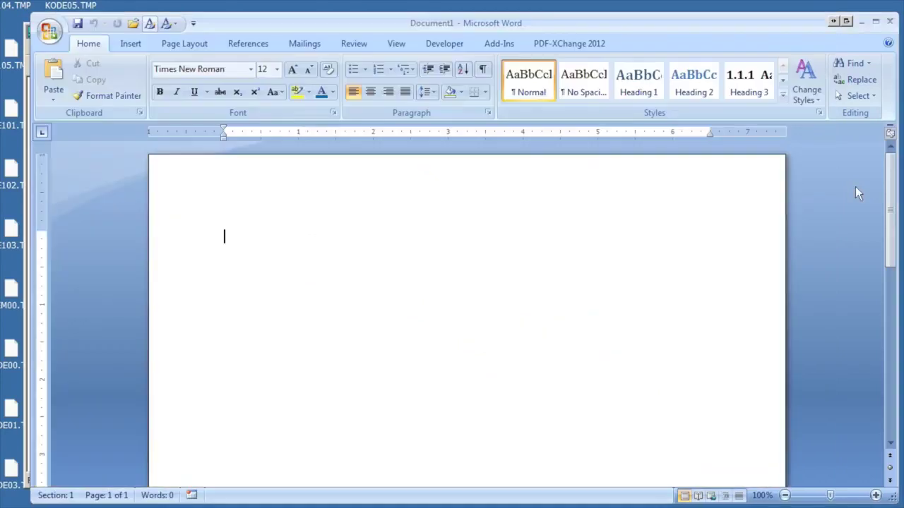
pyautogui.click(61, 98)
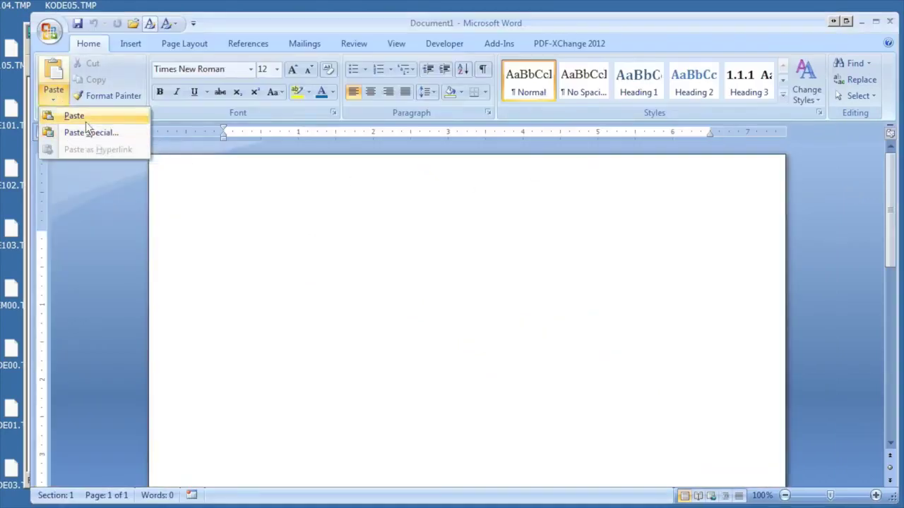
pyautogui.click(86, 121)
pyautogui.scroll(2, 406, 247)
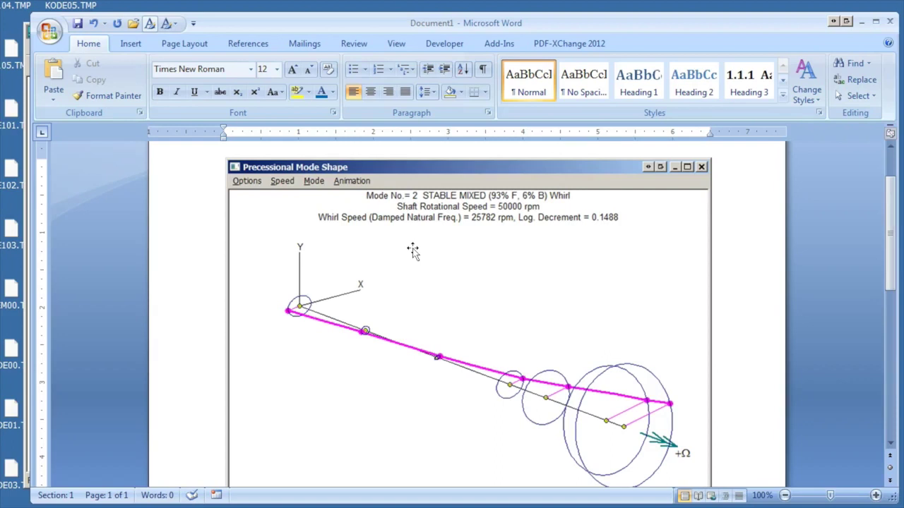
pyautogui.click(608, 245)
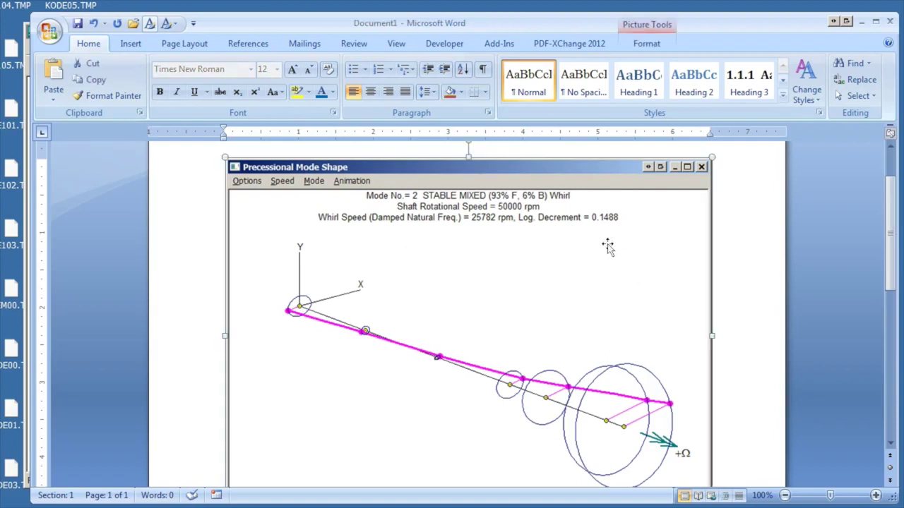
# - Crop the top and right edges off the pasted mode shape picture
pyautogui.click(647, 44)
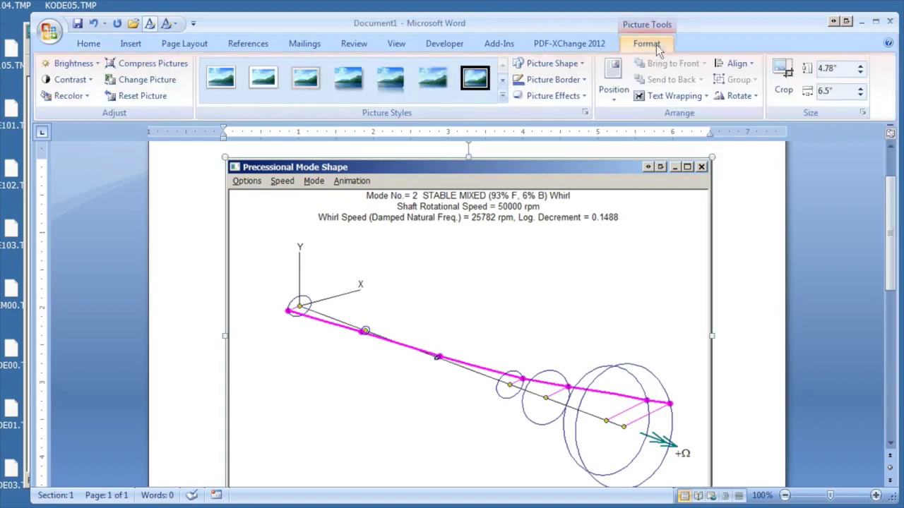
pyautogui.click(784, 78)
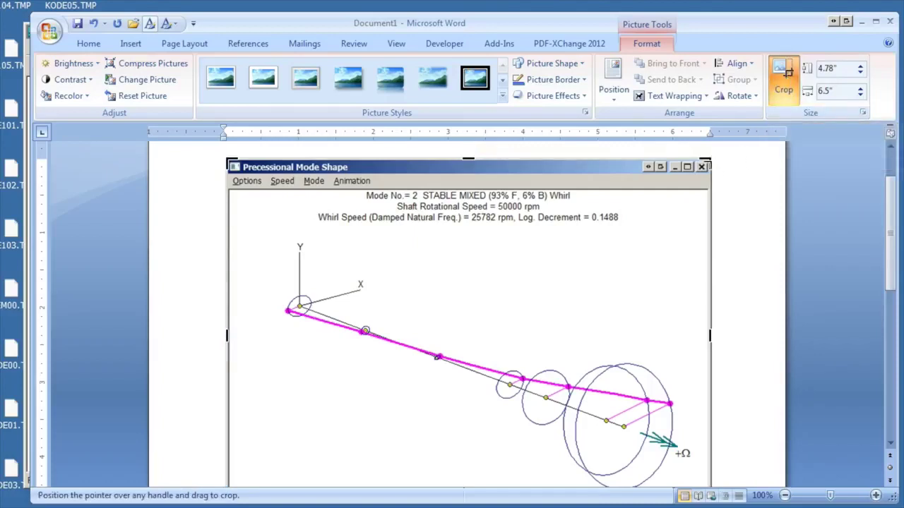
pyautogui.moveTo(697, 185); pyautogui.dragTo(688, 218)
pyautogui.scroll(-1, 646, 200)
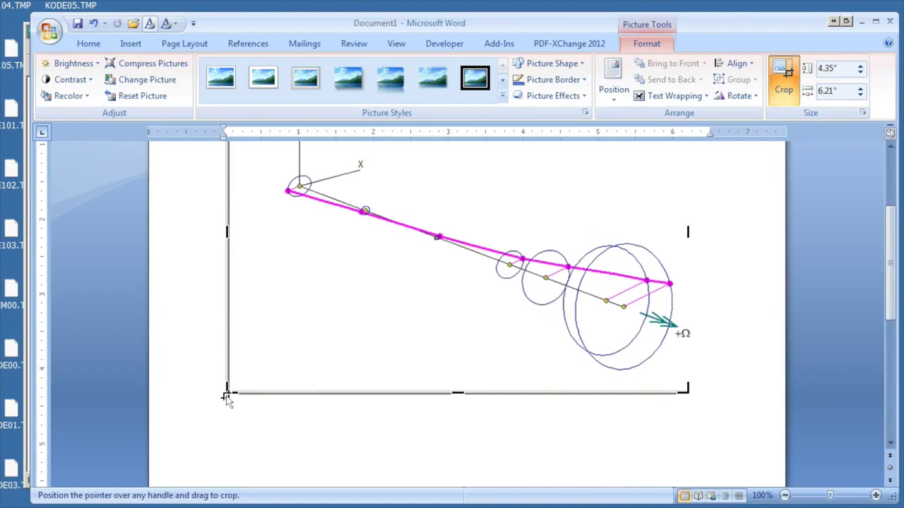
pyautogui.moveTo(231, 397)
pyautogui.mouseDown()
pyautogui.moveTo(263, 382)
pyautogui.moveTo(232, 390)
pyautogui.mouseUp()
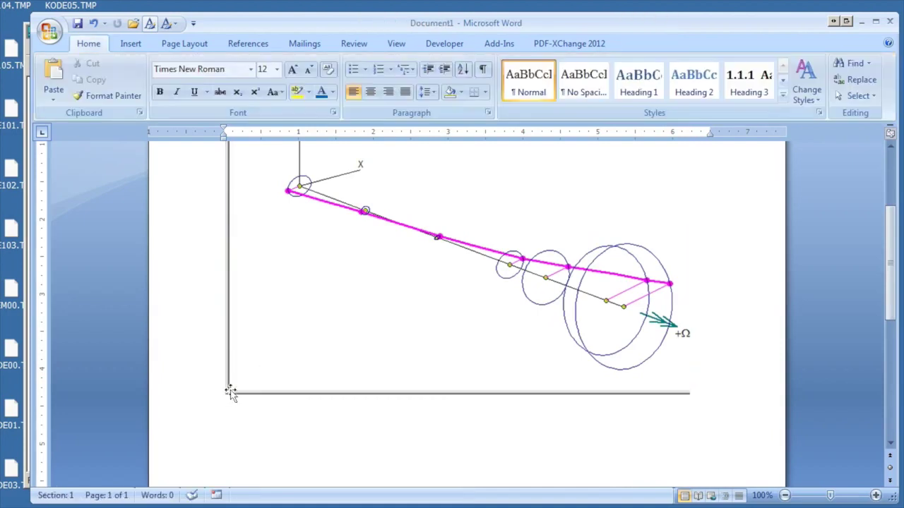
# - Crop the picture's bottom-left edge so only the mode information and plot remain
pyautogui.click(232, 394)
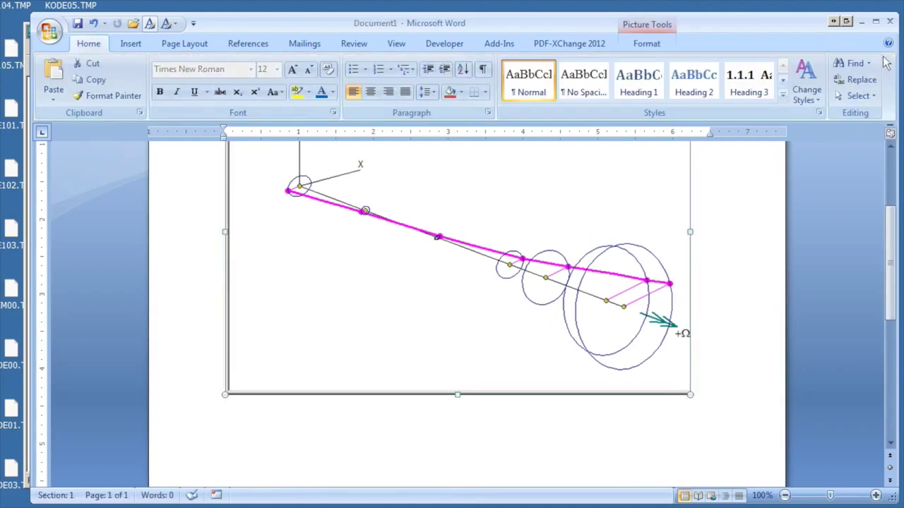
pyautogui.click(648, 43)
pyautogui.click(783, 77)
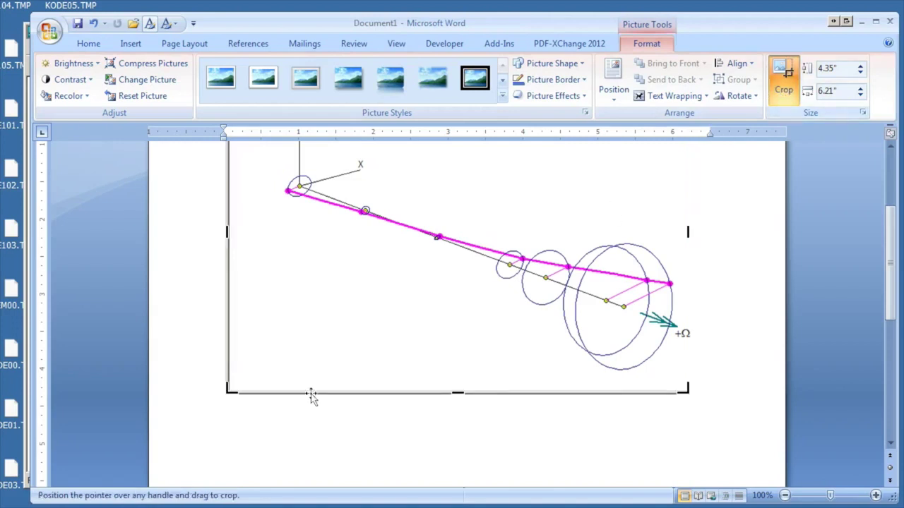
pyautogui.moveTo(227, 390); pyautogui.dragTo(263, 375)
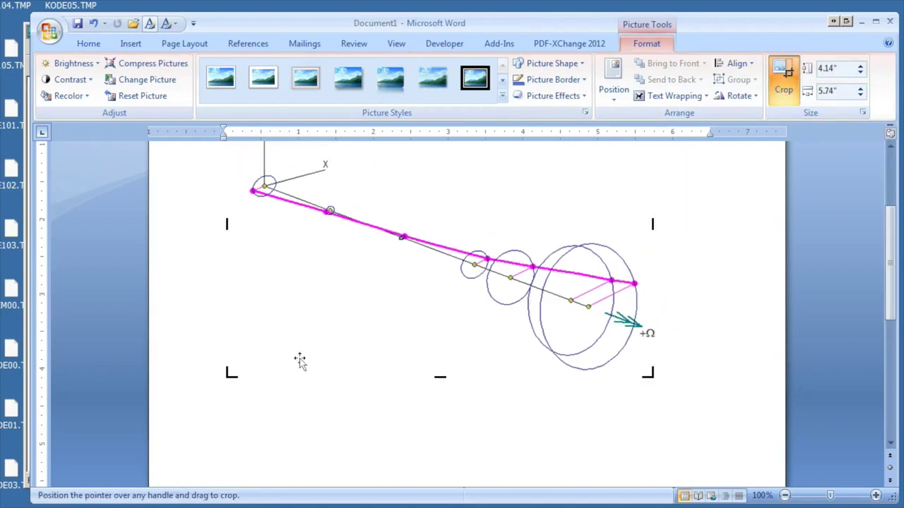
pyautogui.scroll(4, 298, 359)
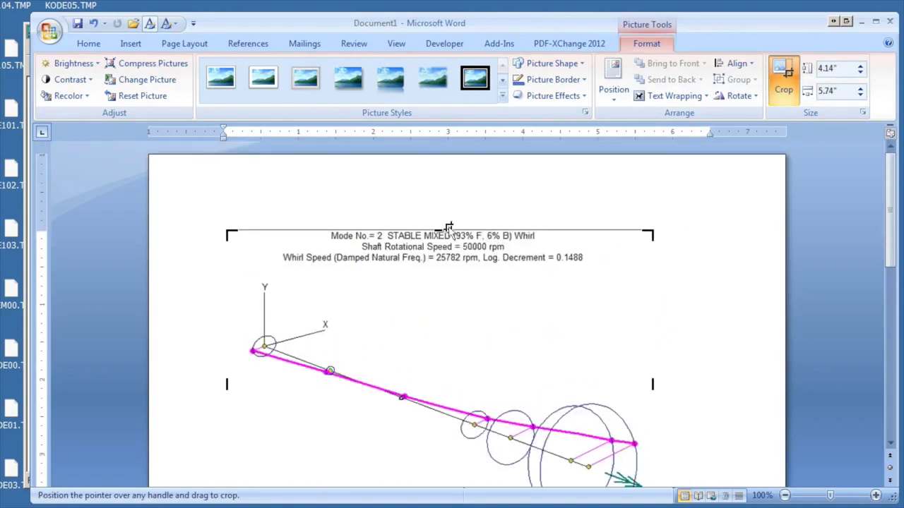
pyautogui.click(721, 297)
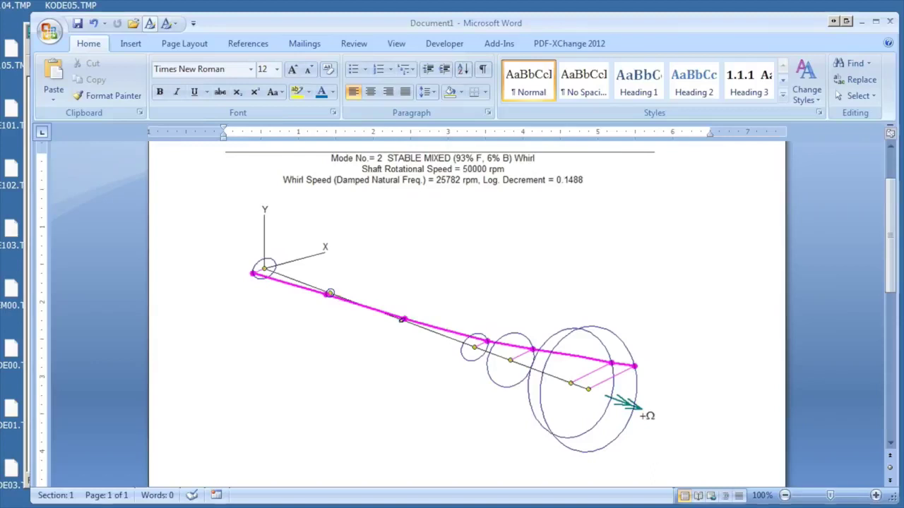
pyautogui.hotkey('alt', 'Tab')
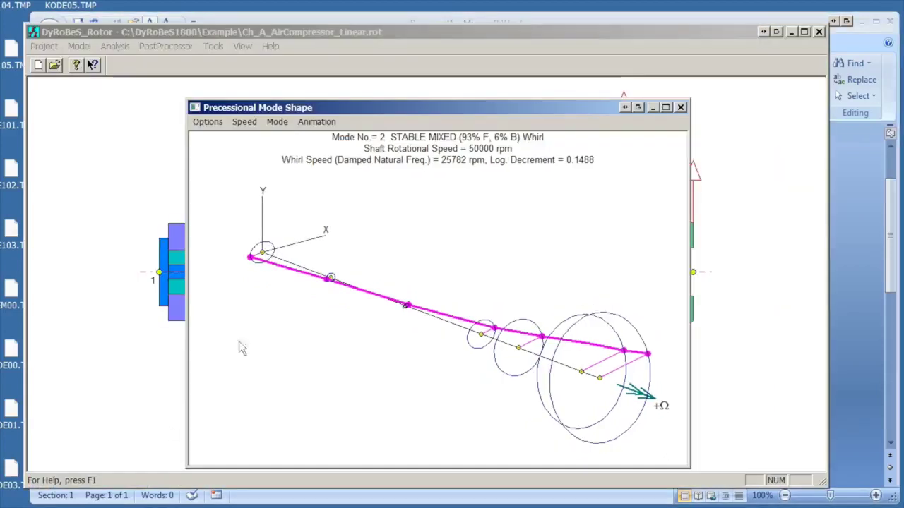
# - Close the mode 2, 50000 rpm Precessional Mode Shape window
pyautogui.click(680, 108)
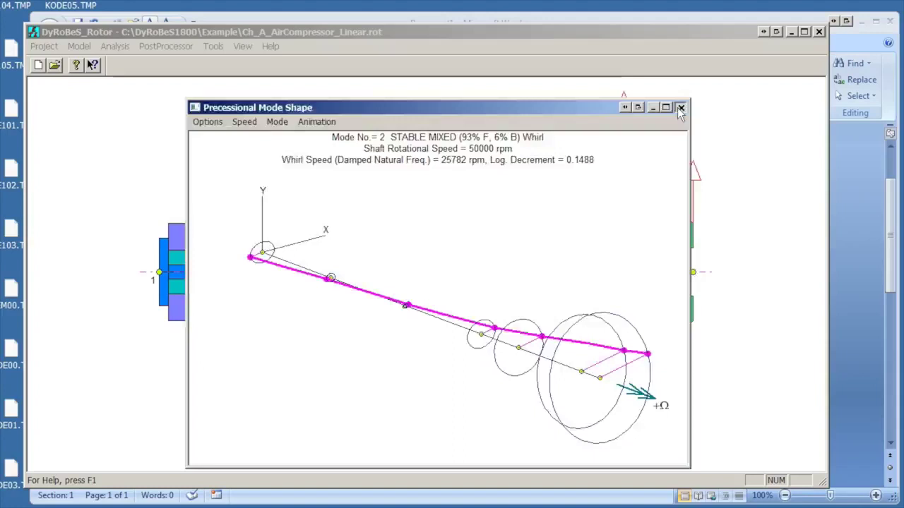